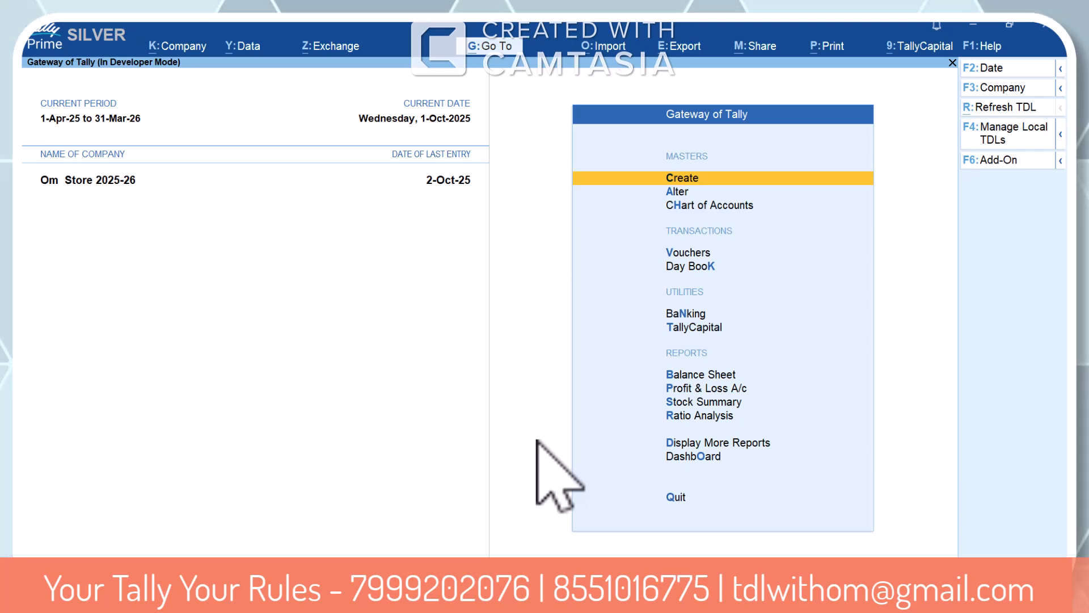
Step: Switch to File Explorer and copy the full path of "055 TDL With Om - Buyer and Consignee Details - 5.0.tdl", including its file name
key(alt+Tab)
key(alt+Tab)
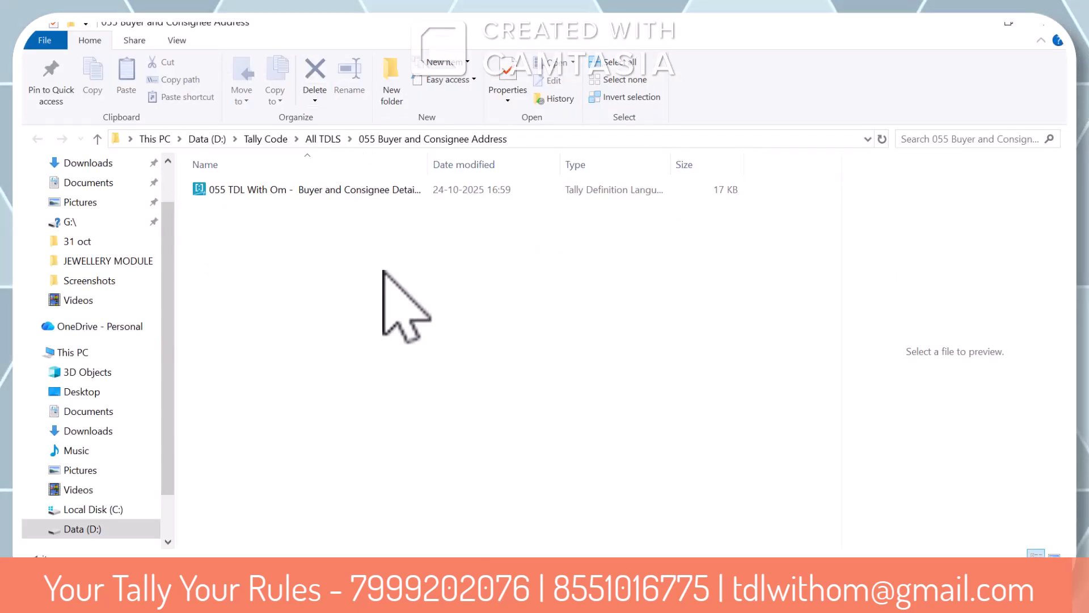
click(319, 194)
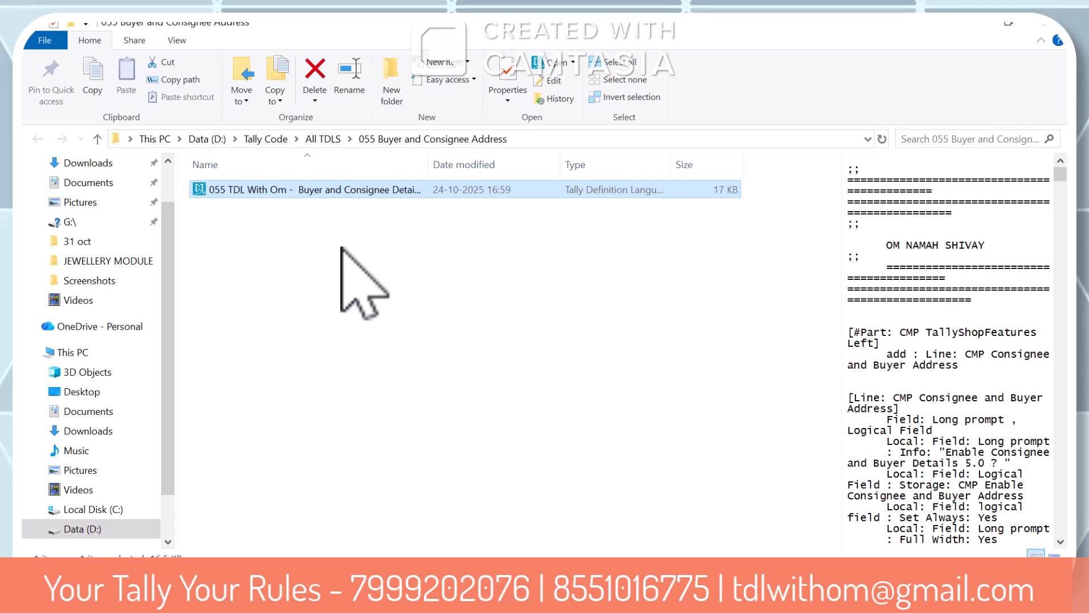
click(356, 255)
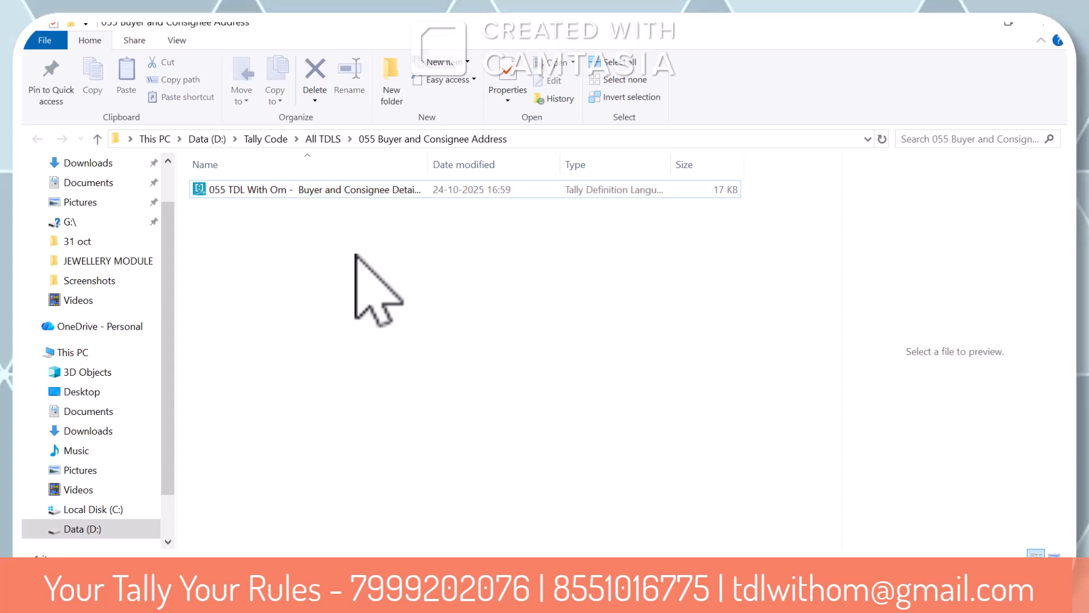
click(554, 140)
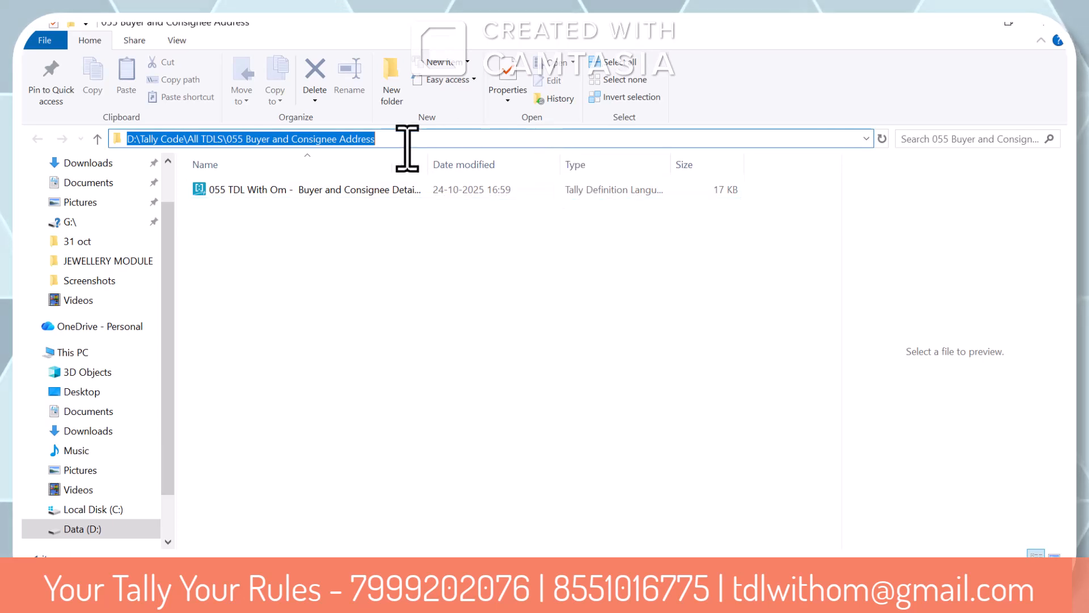
key(End)
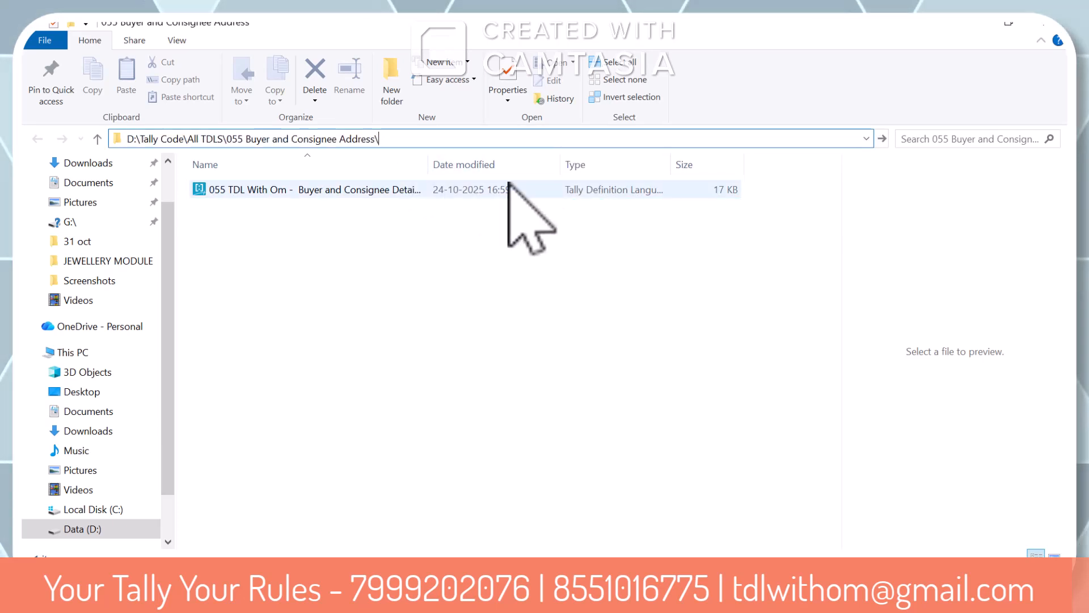
text(055 TDL With Om -  Buyer and Consignee Details - 5.0.tdl)
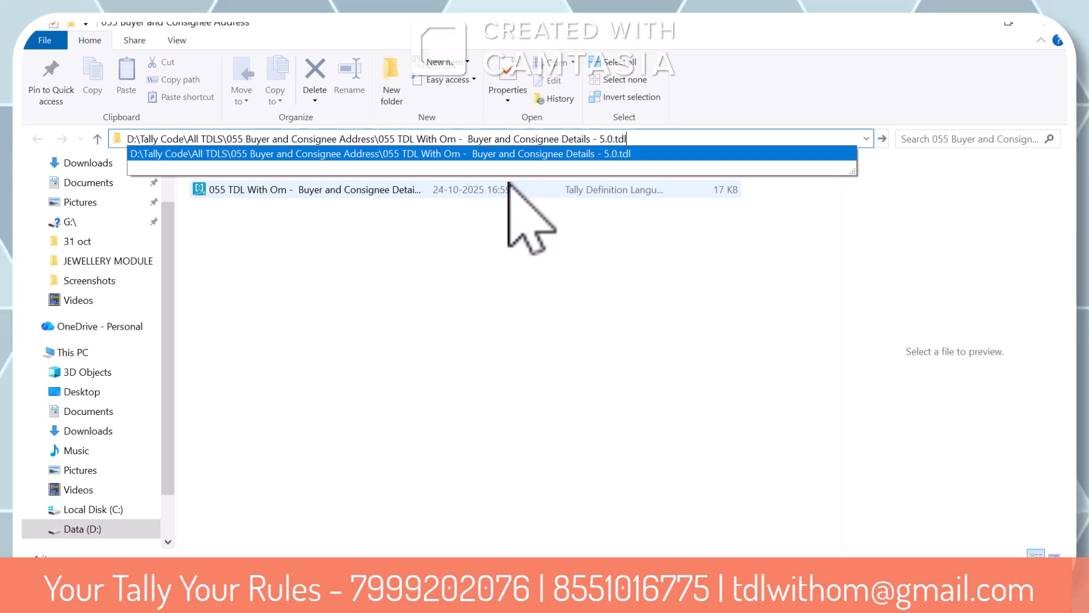
key(ctrl+a)
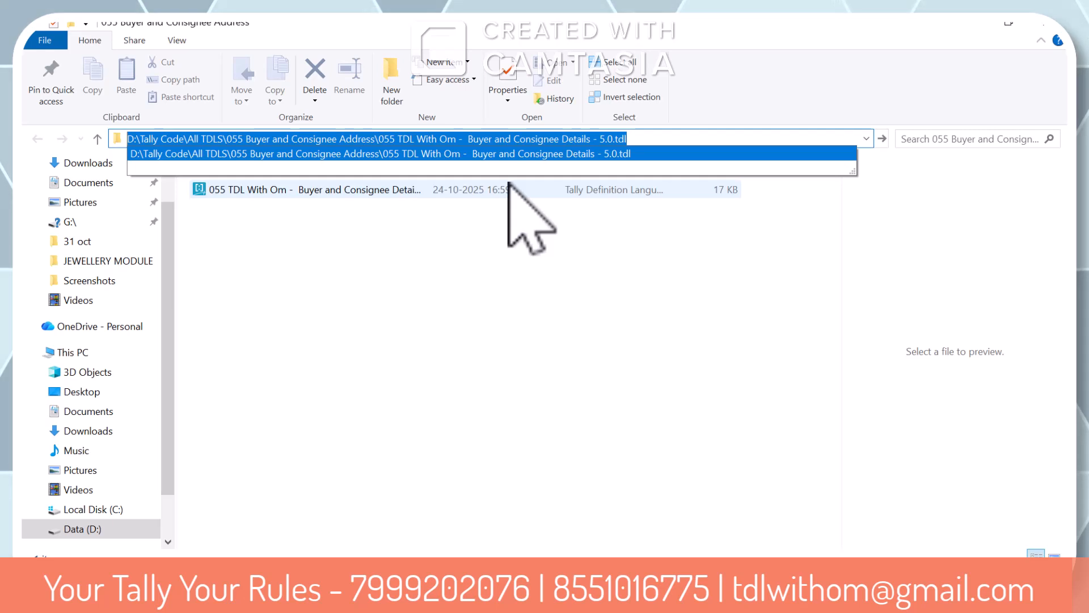
click(508, 273)
Step: Switch back to TallyPrime and open the configuration of local TDL files
key(alt+Tab)
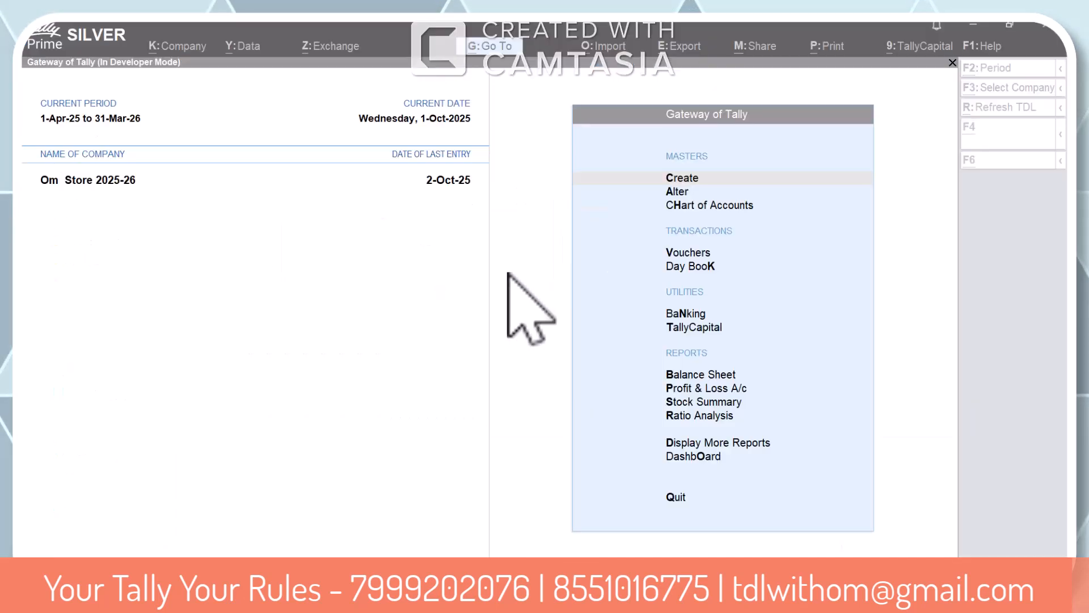
key(Escape)
key(Escape)
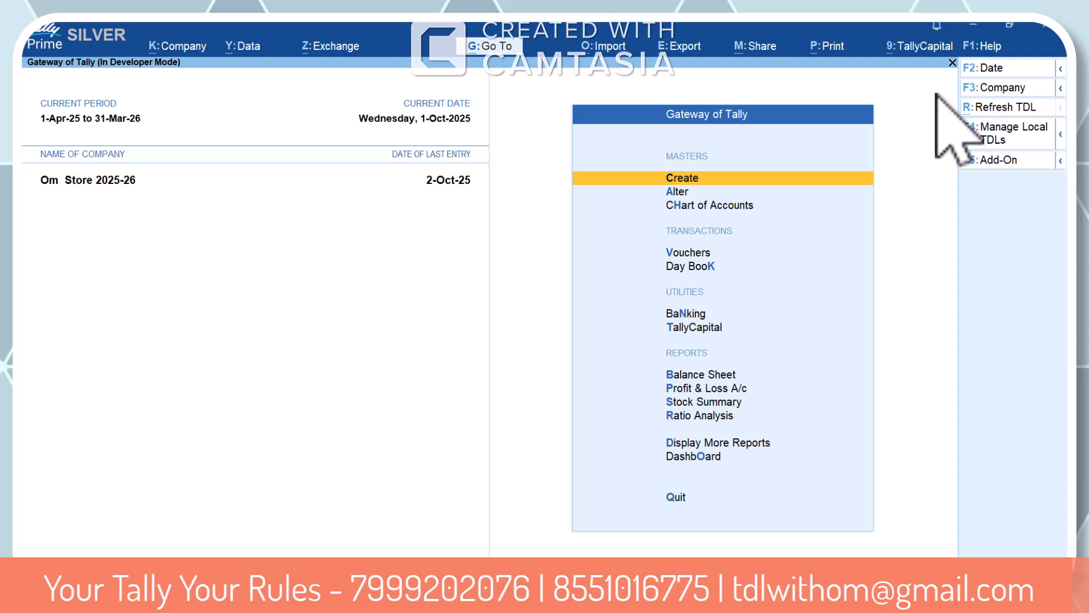
click(991, 50)
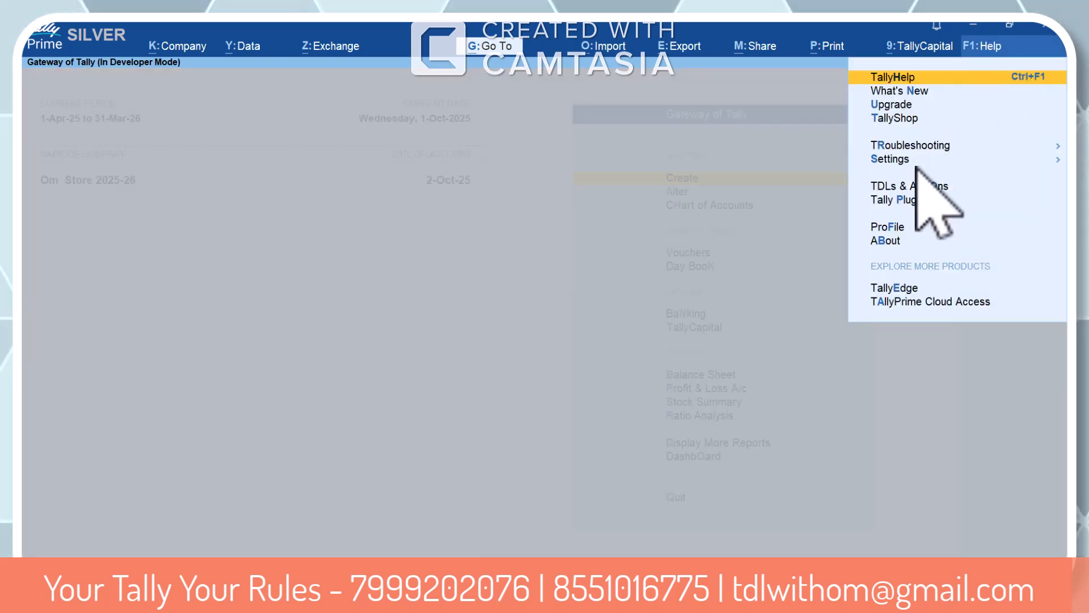
click(914, 186)
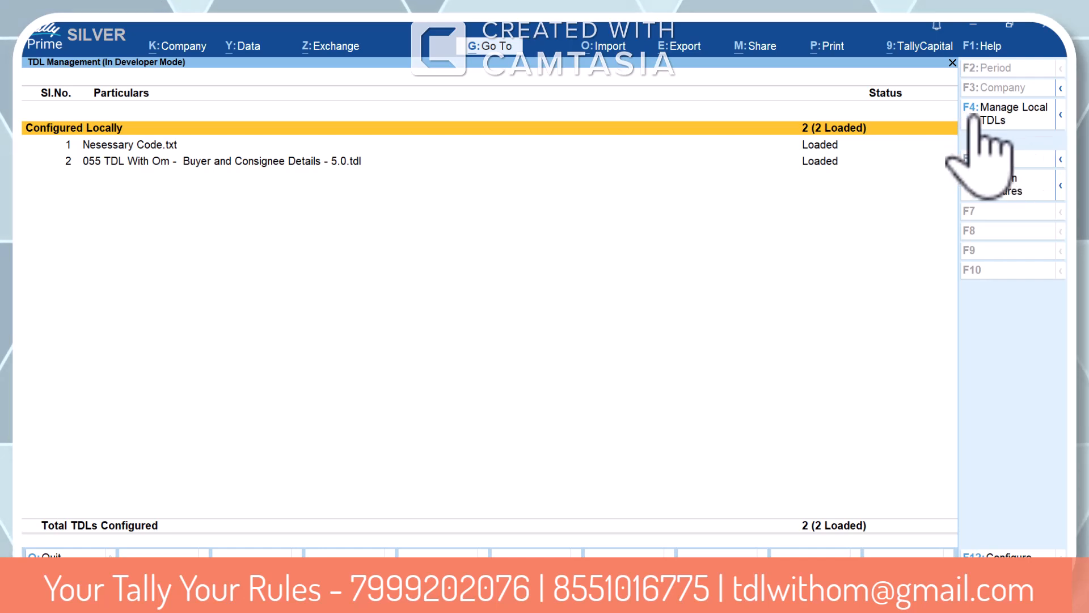
click(990, 118)
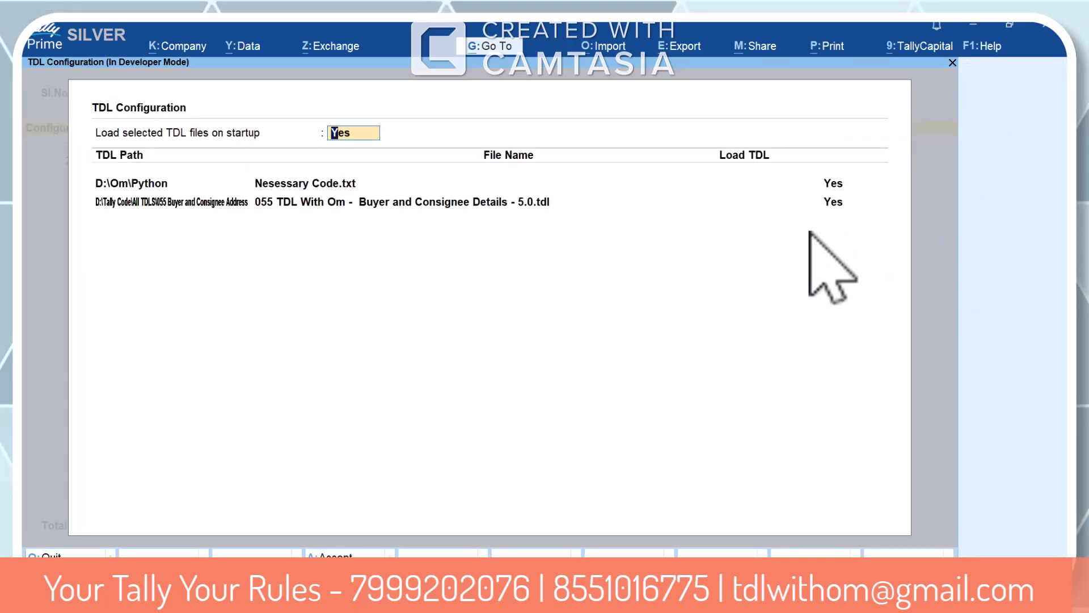
Step: Specify the copied path of the Buyer and Consignee Details 5.0 TDL in the second file entry, keep loading enabled and save the configuration
key(Return)
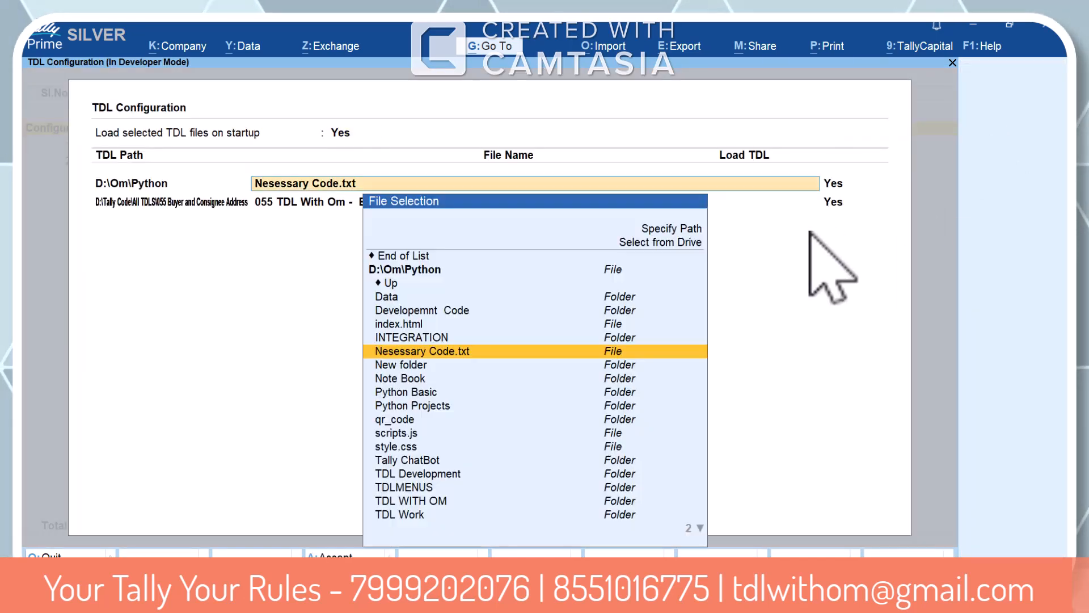
key(Return)
key(Return)
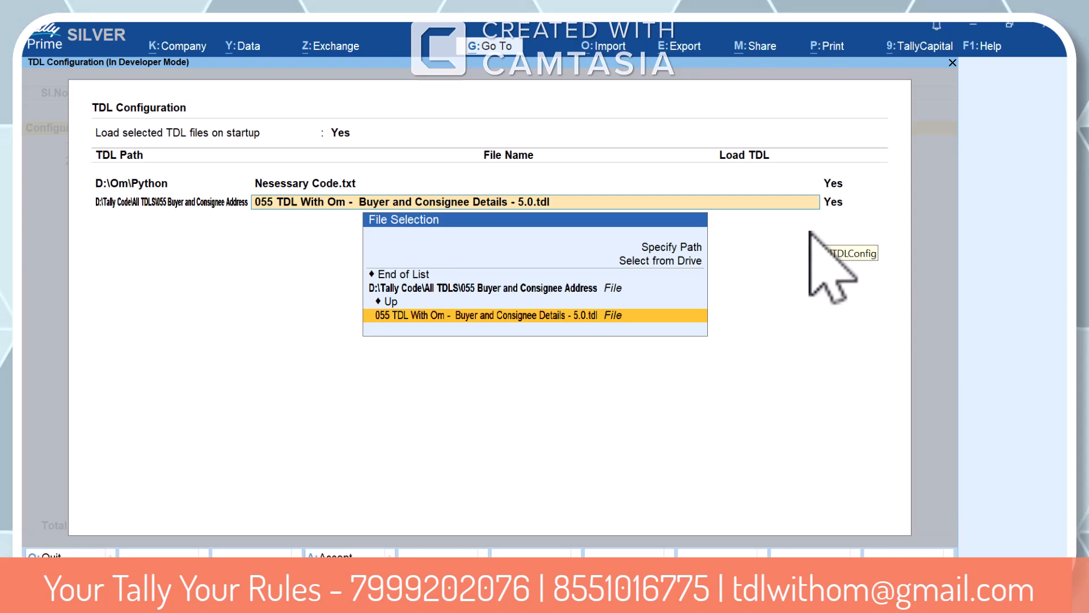
key(Up)
key(Up)
key(Up)
key(Up)
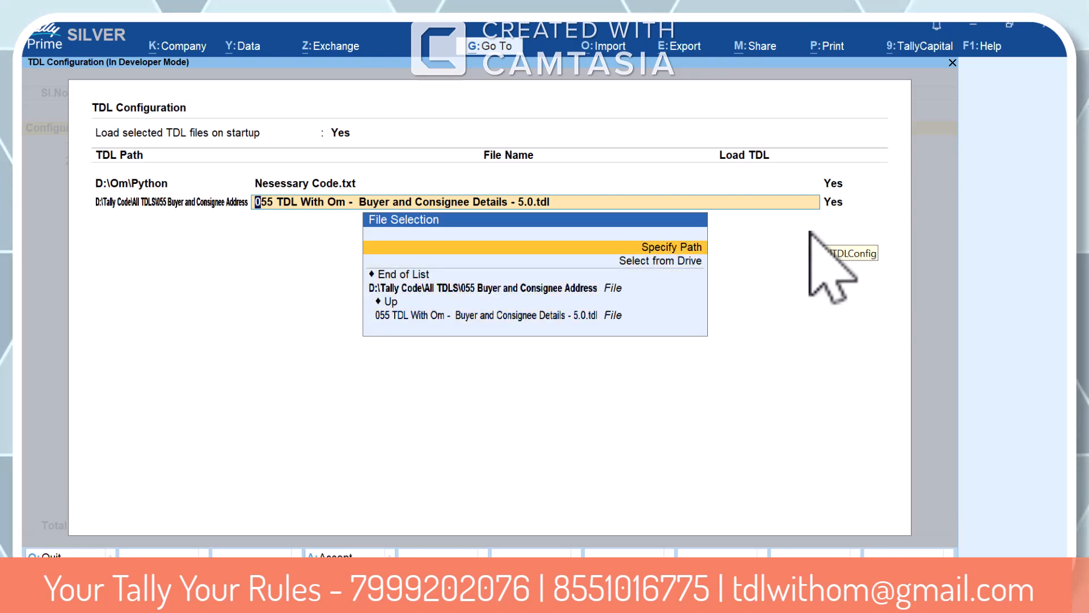
key(Return)
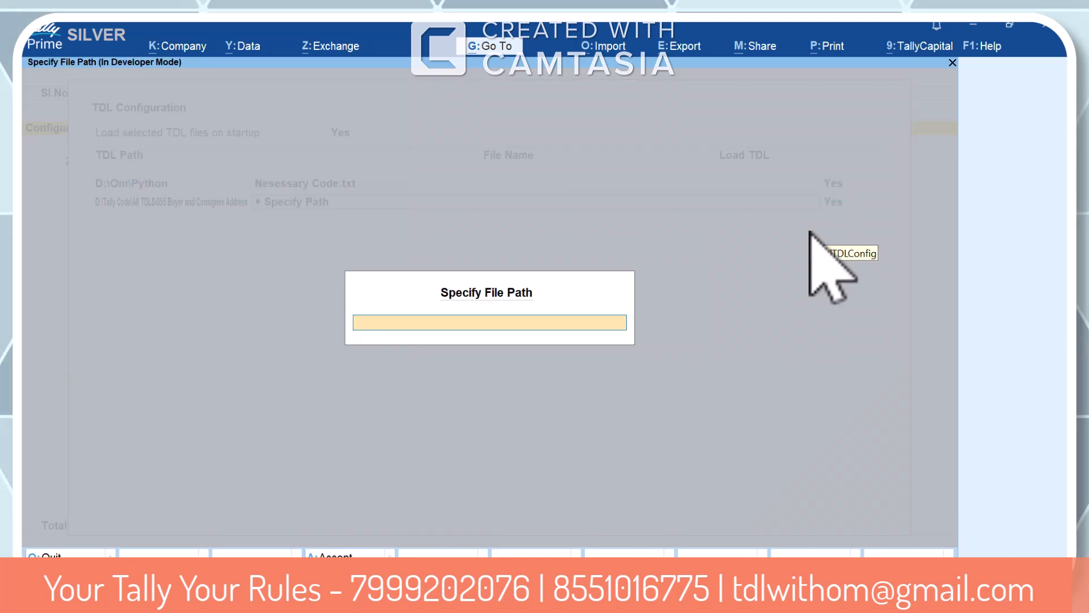
key(ctrl+alt+v)
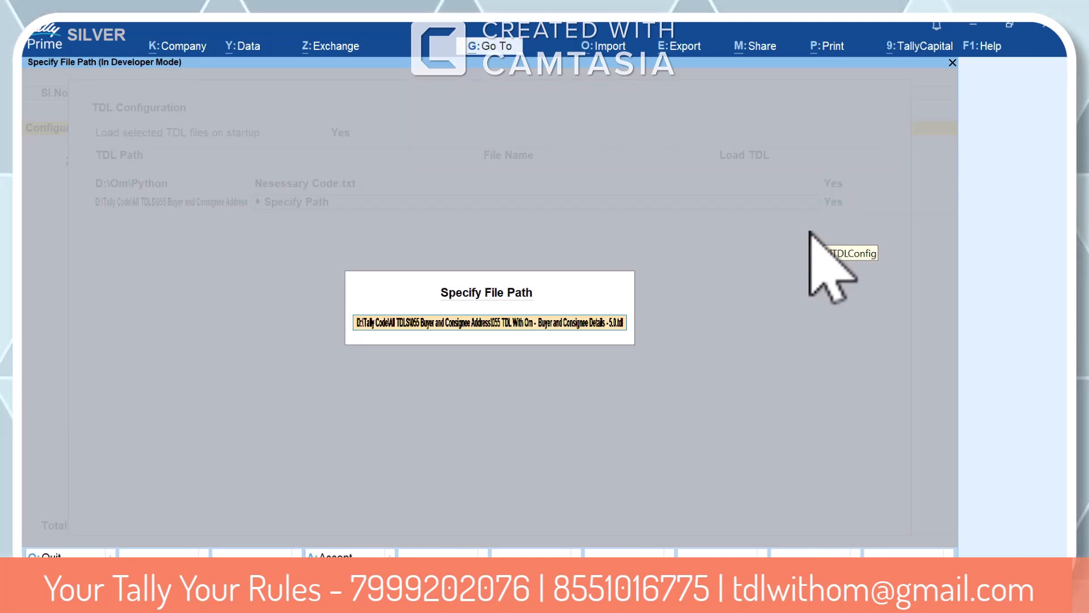
key(Return)
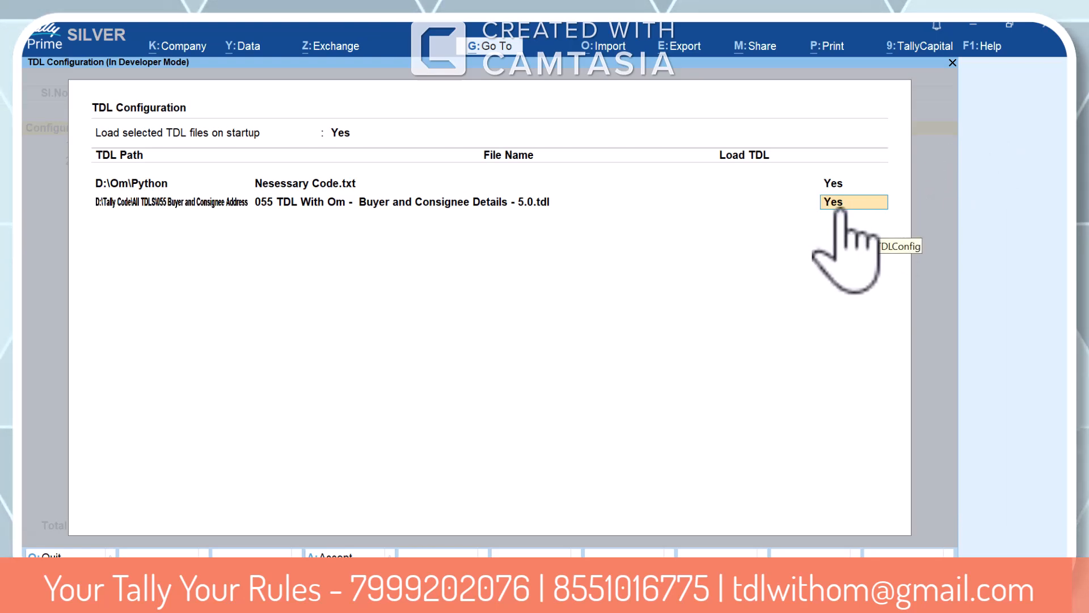
key(Return)
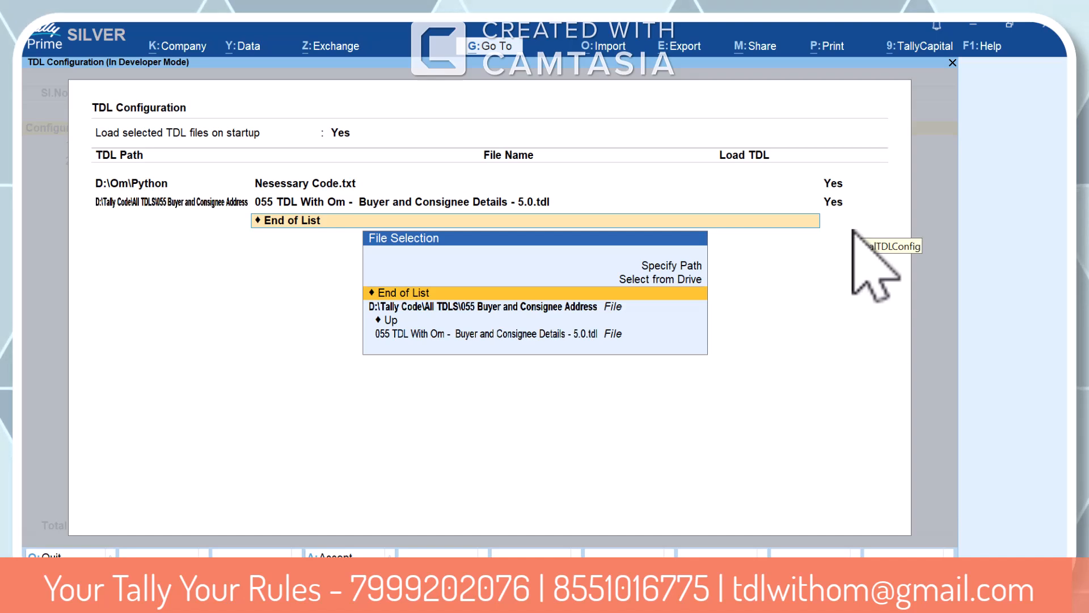
key(Return)
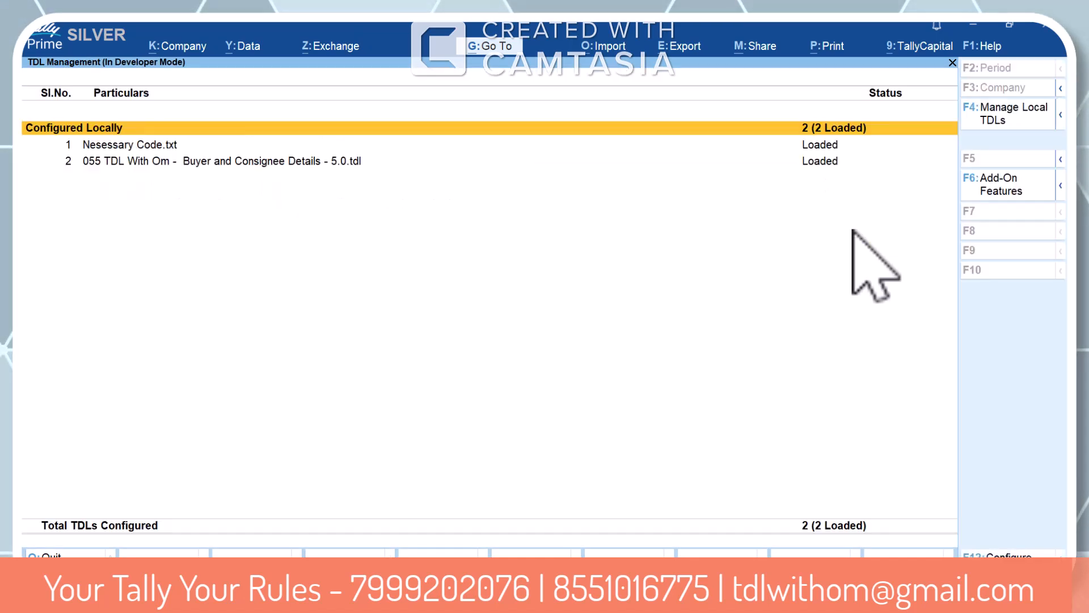
Step: Set the add-on feature "Enable Consignee and Buyer Details 5.0 ?" to Yes, save it and return to the Gateway of Tally
click(1014, 192)
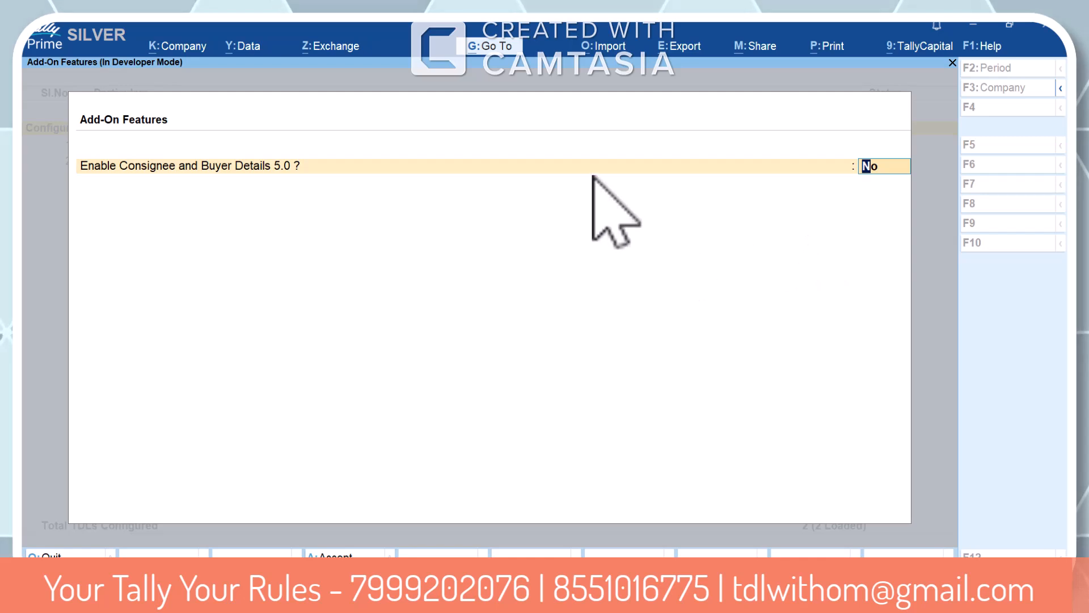
text(y)
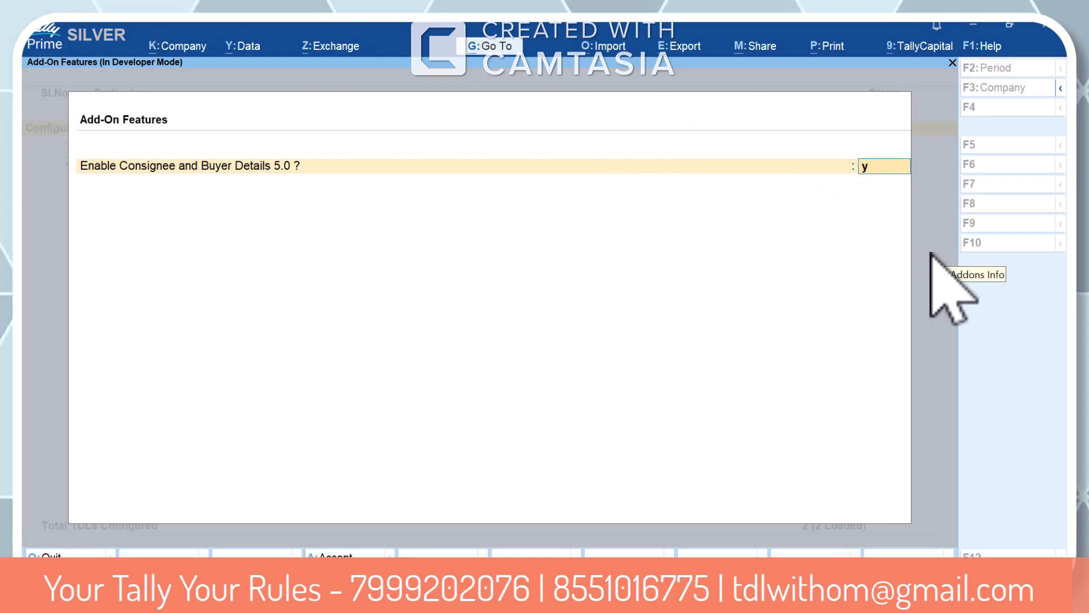
key(Return)
key(y)
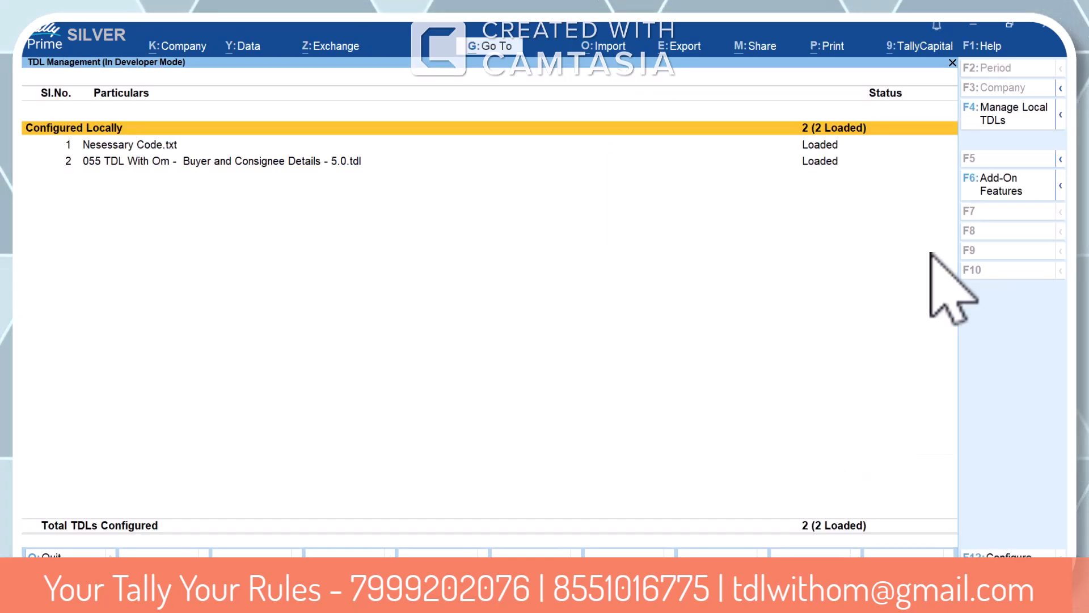
key(Escape)
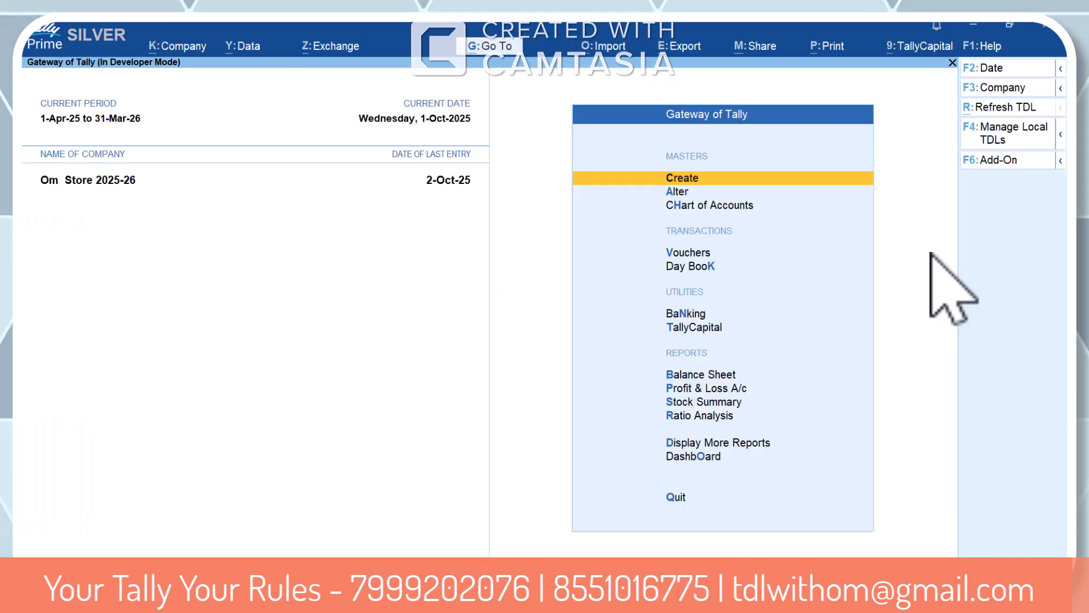
Step: Open the Day Book and run Buyer Currect with the Anil Kirana Store Raisen sales voucher highlighted
key(Down)
key(Down)
key(Down)
key(Down)
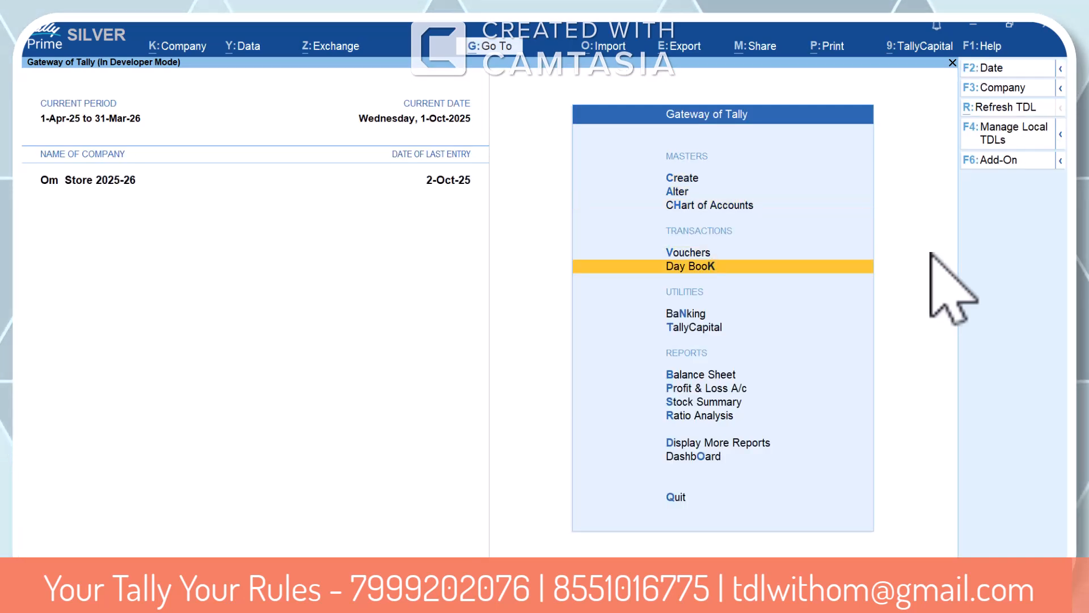
key(Return)
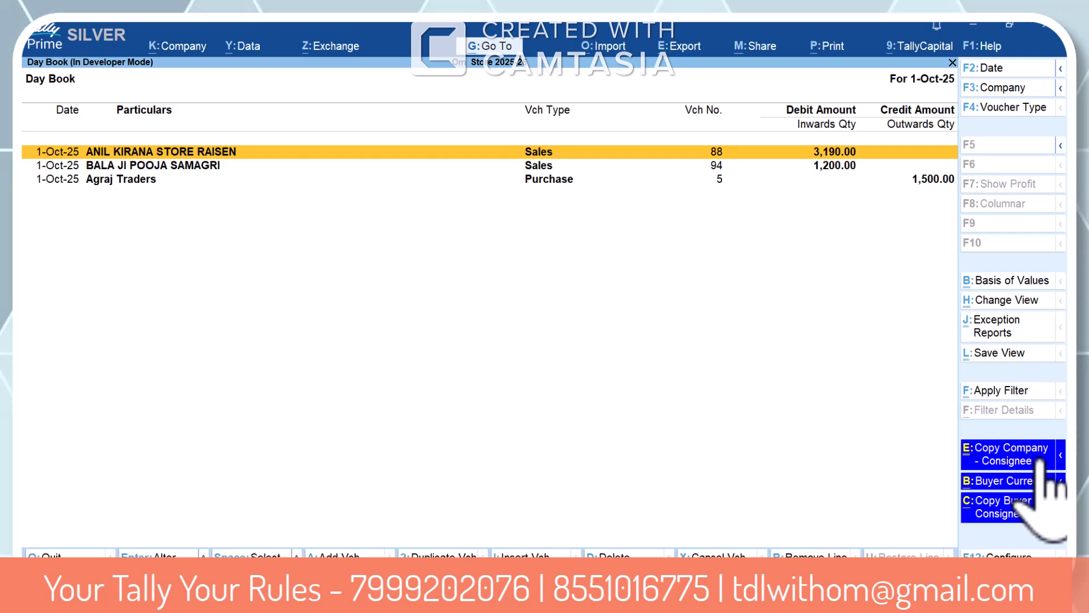
click(1007, 486)
key(Return)
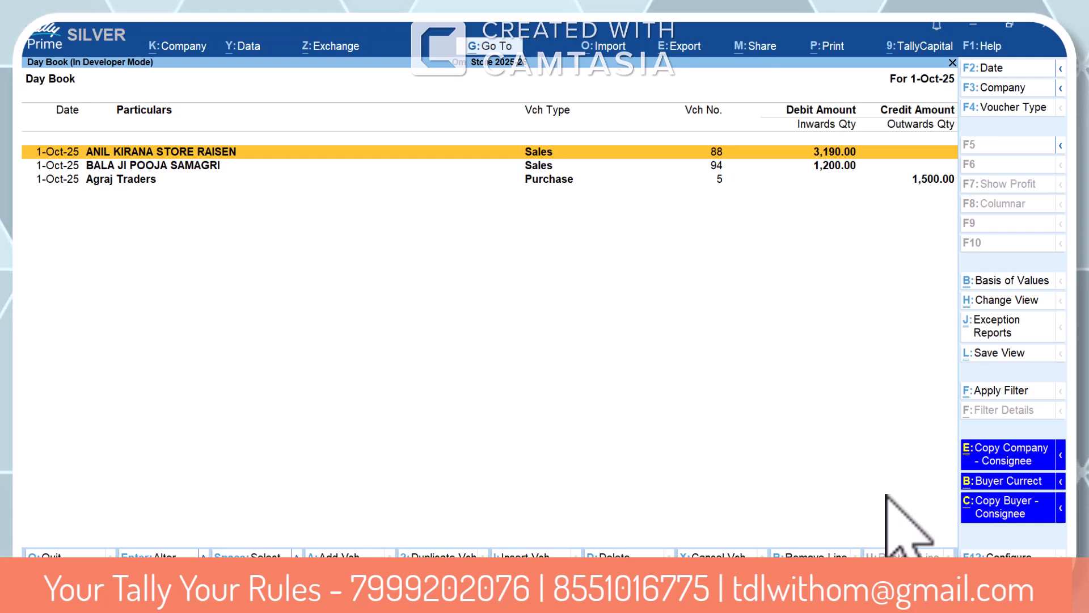
Step: Open the Agraj Traders purchase voucher for alteration and advance to its receipt and order details
key(Down)
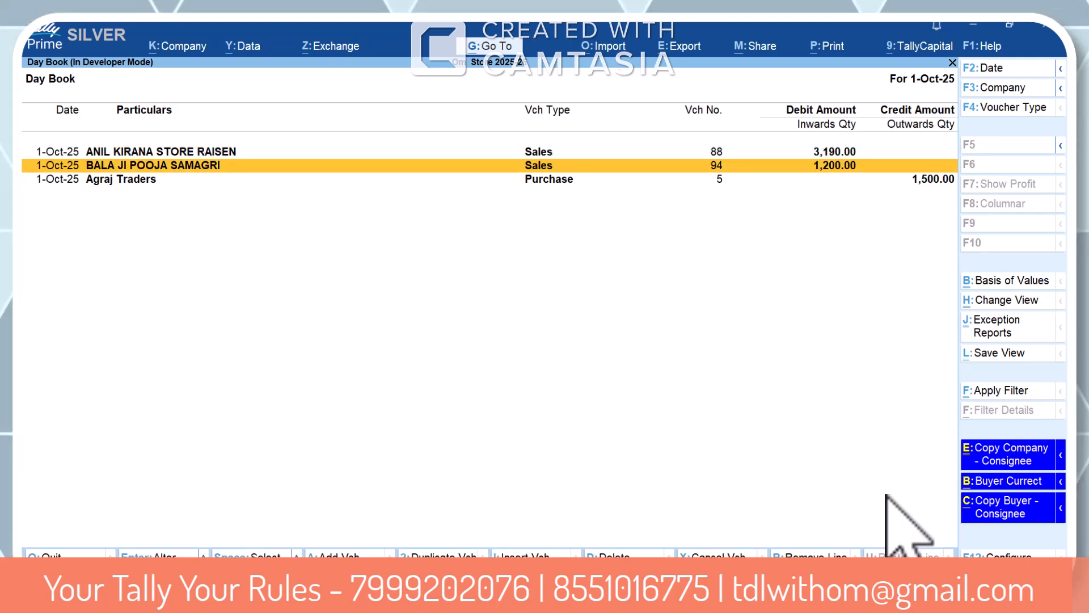
key(Down)
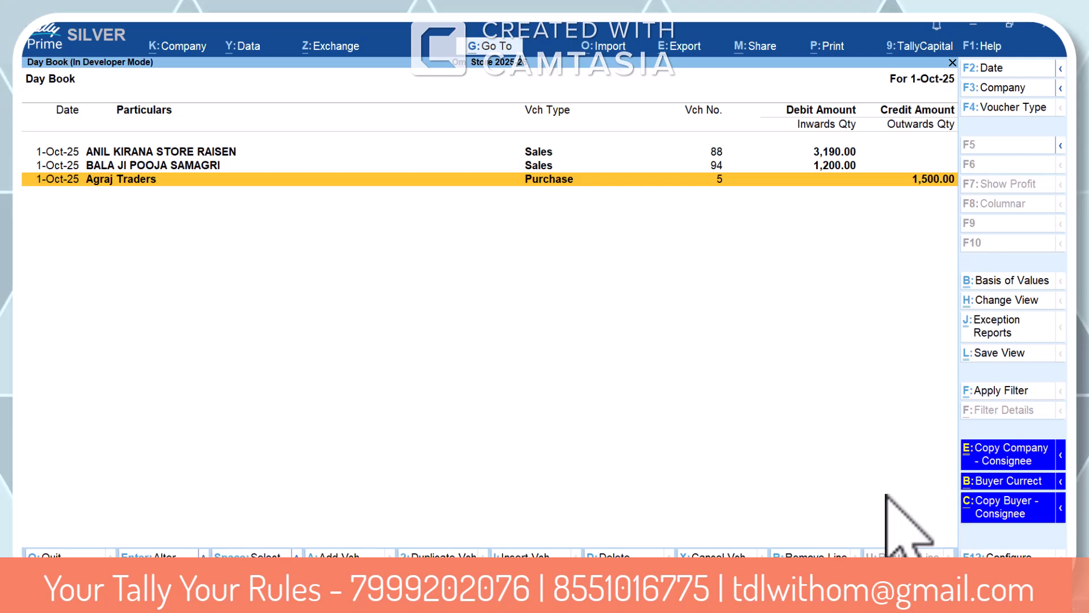
key(Return)
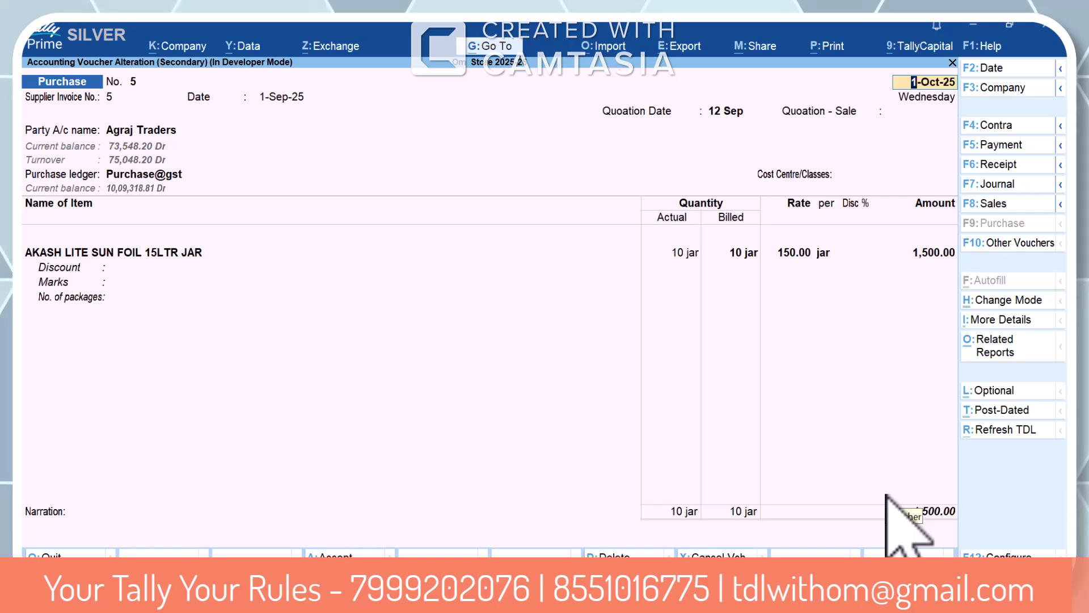
key(Return)
key(Return)
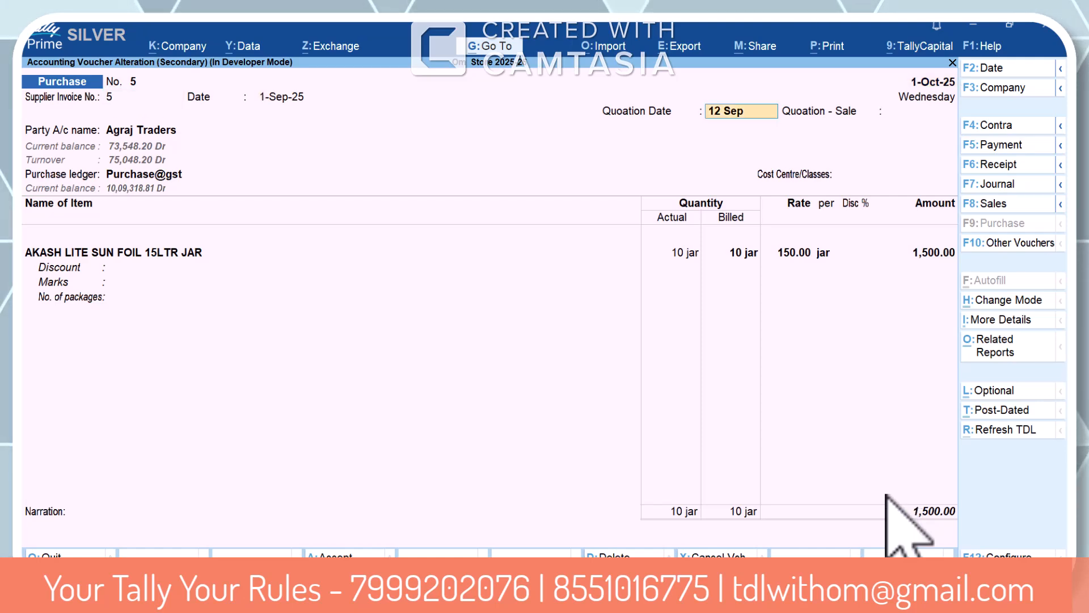
key(Return)
key(Return)
key(Return)
key(Return)
key(Return)
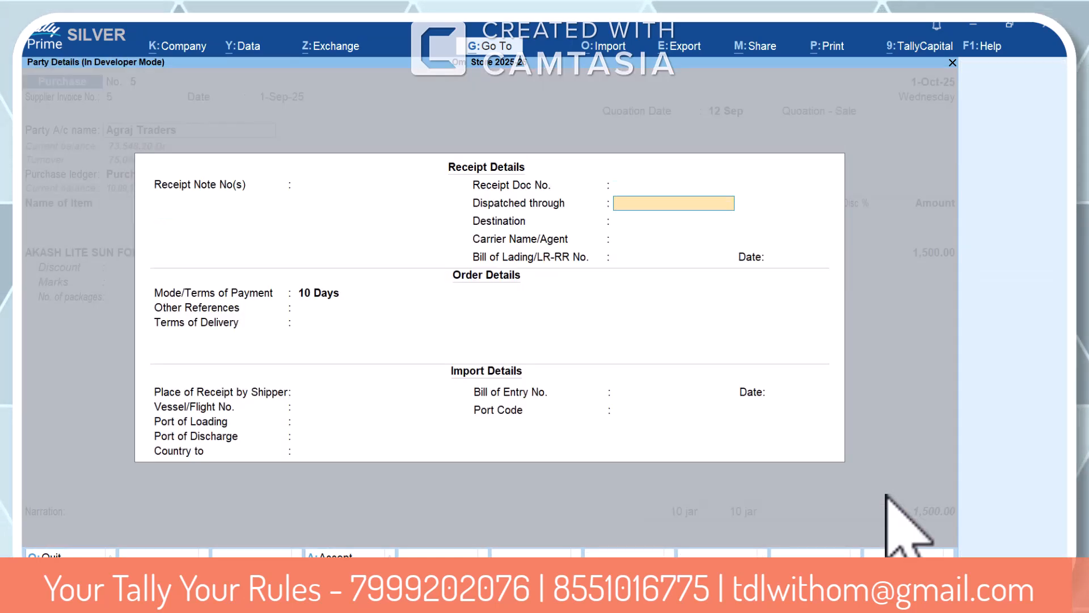
Step: Go back to the Agraj Traders purchase voucher's Party Details and examine the supplier and consignee addresses, pincodes and GSTINs
key(ctrl+a)
key(Return)
key(Return)
key(BackSpace)
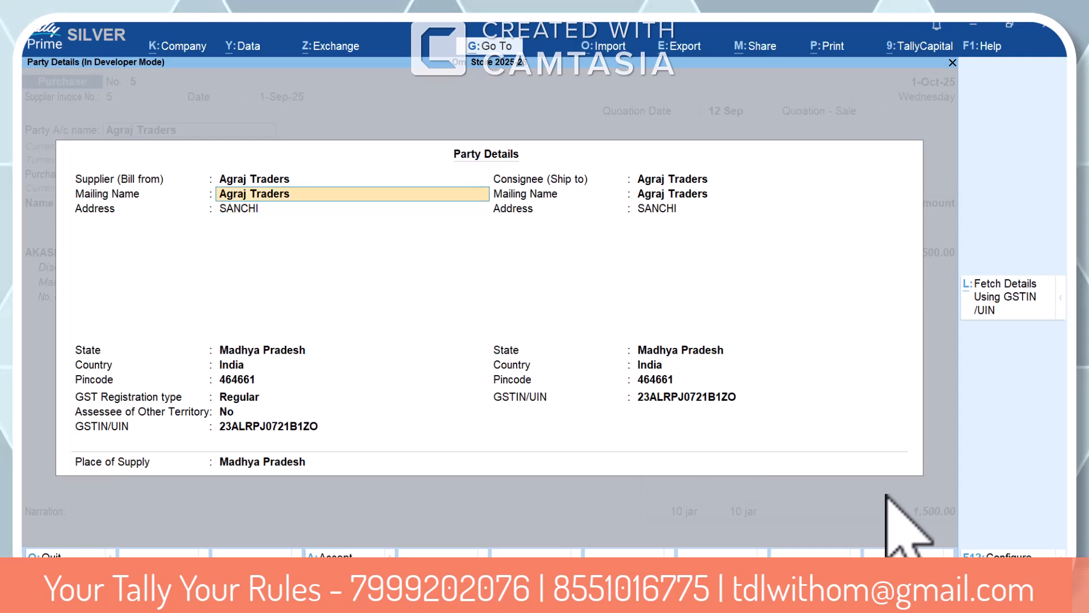
key(BackSpace)
key(Return)
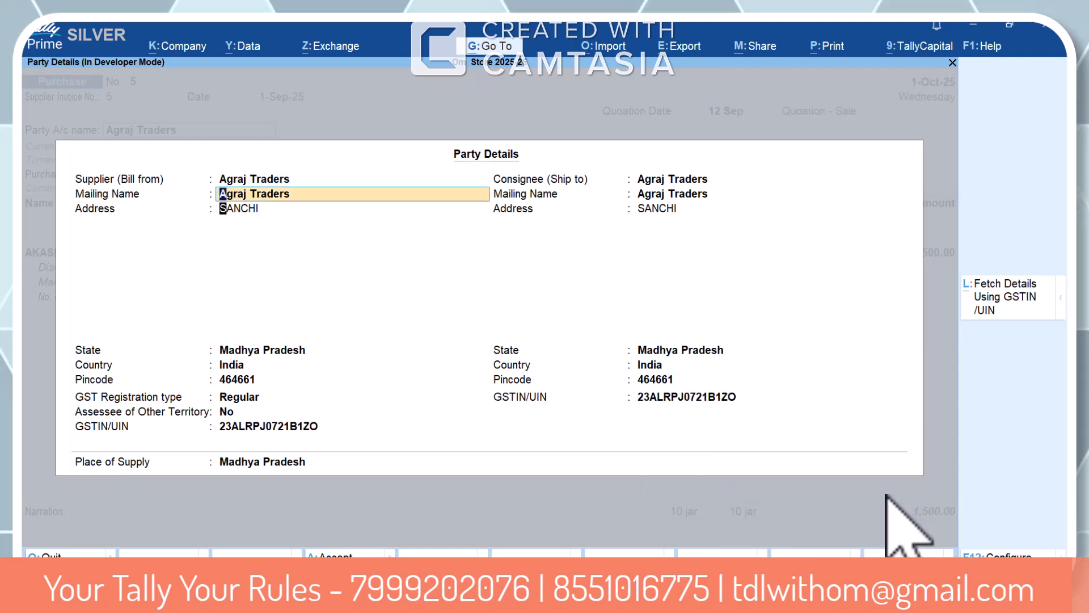
key(Return)
key(Return)
key(Return)
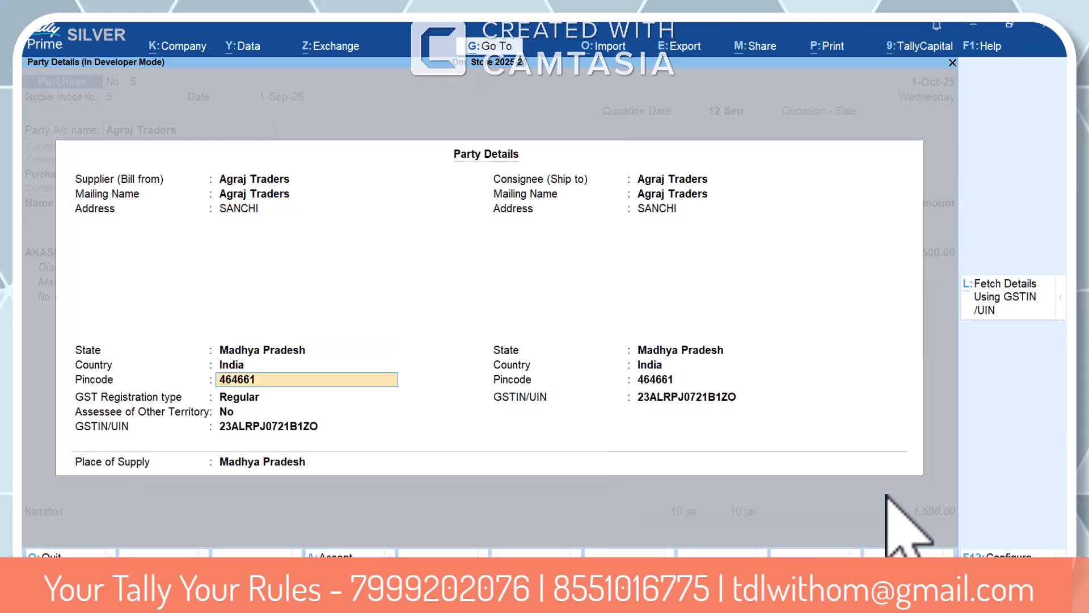
key(Return)
Step: Return to the Supplier (Bill from) entry, accept the party details and save the Agraj Traders purchase voucher
key(BackSpace)
key(BackSpace)
key(BackSpace)
key(BackSpace)
key(BackSpace)
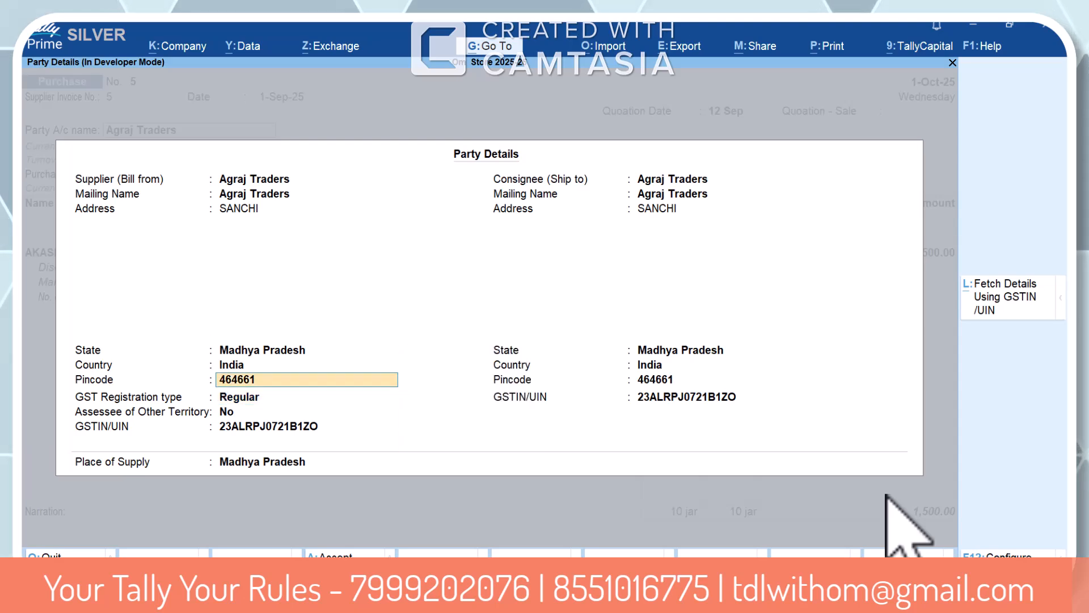
key(BackSpace)
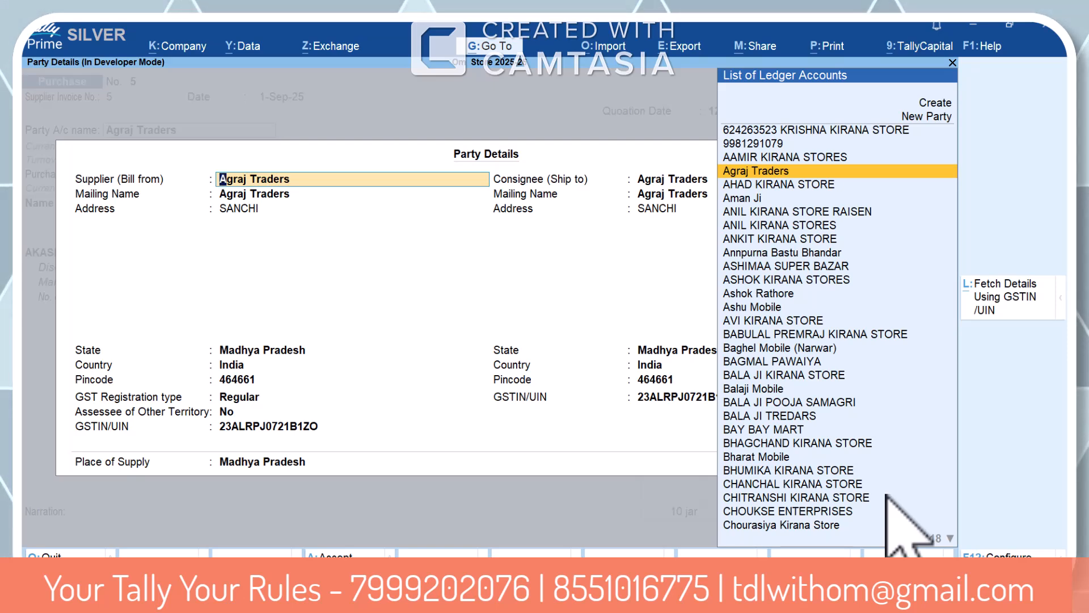
key(ctrl+a)
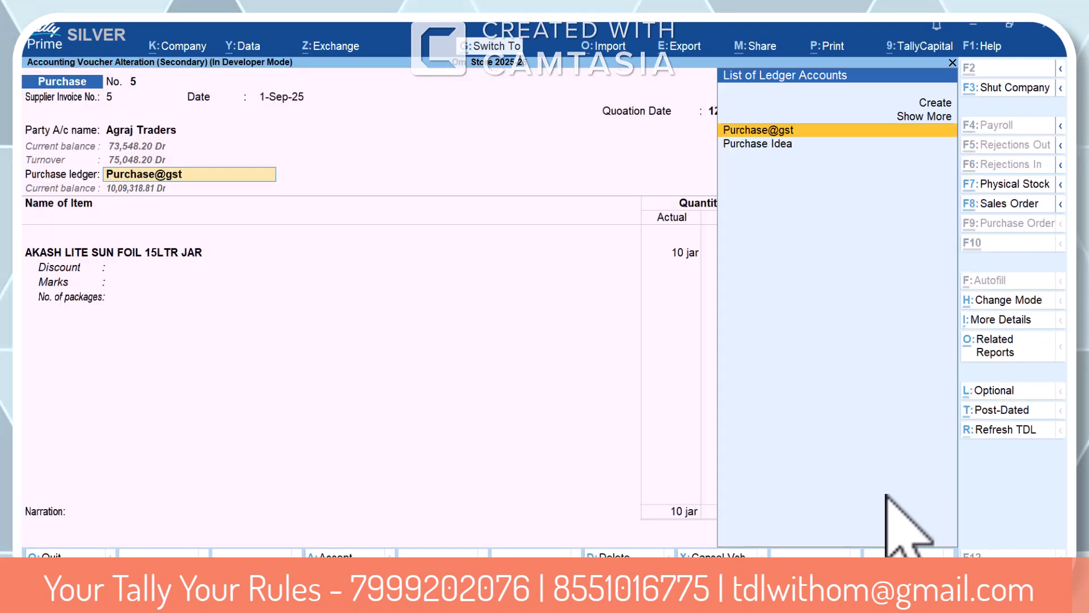
key(ctrl+a)
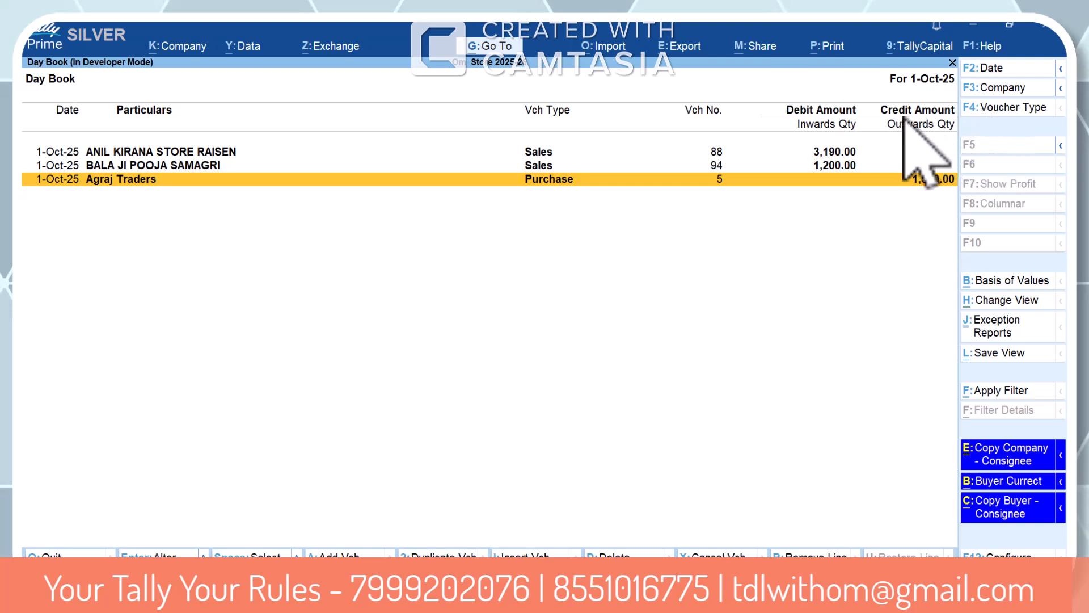
click(981, 108)
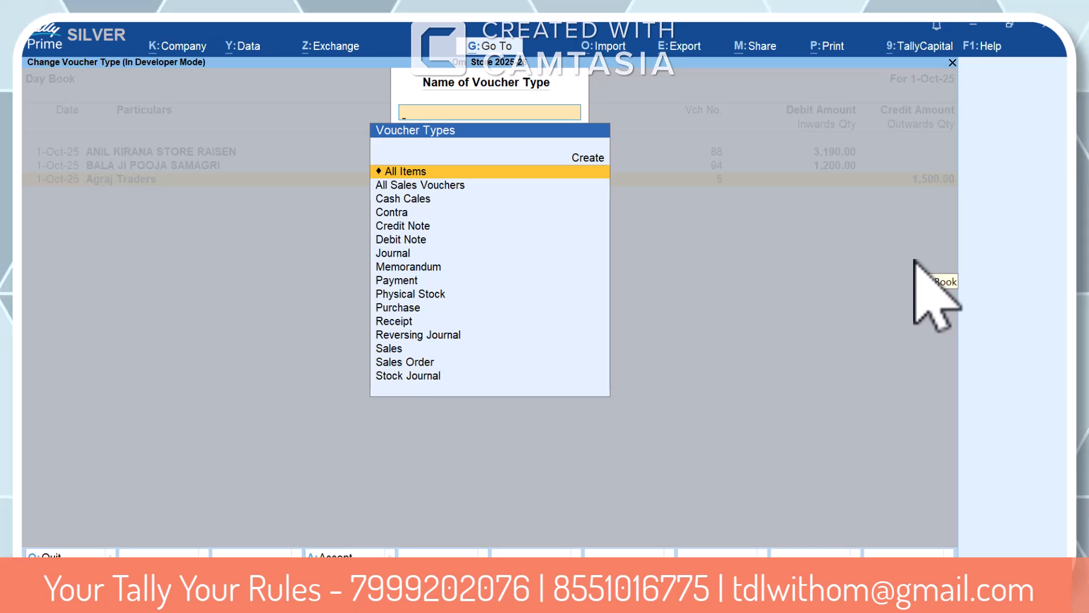
key(Escape)
key(space)
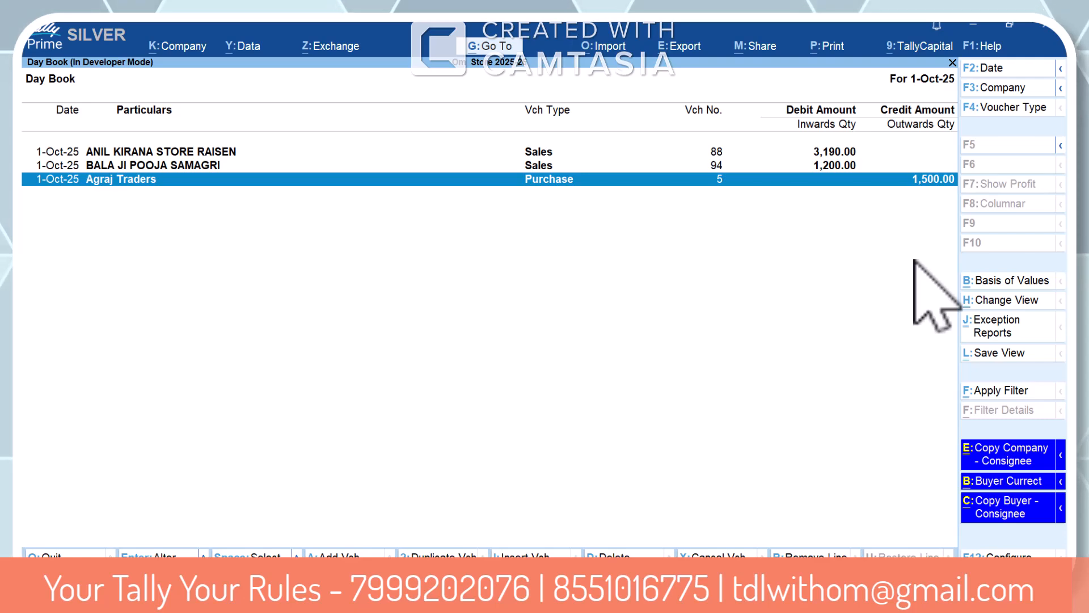
key(space)
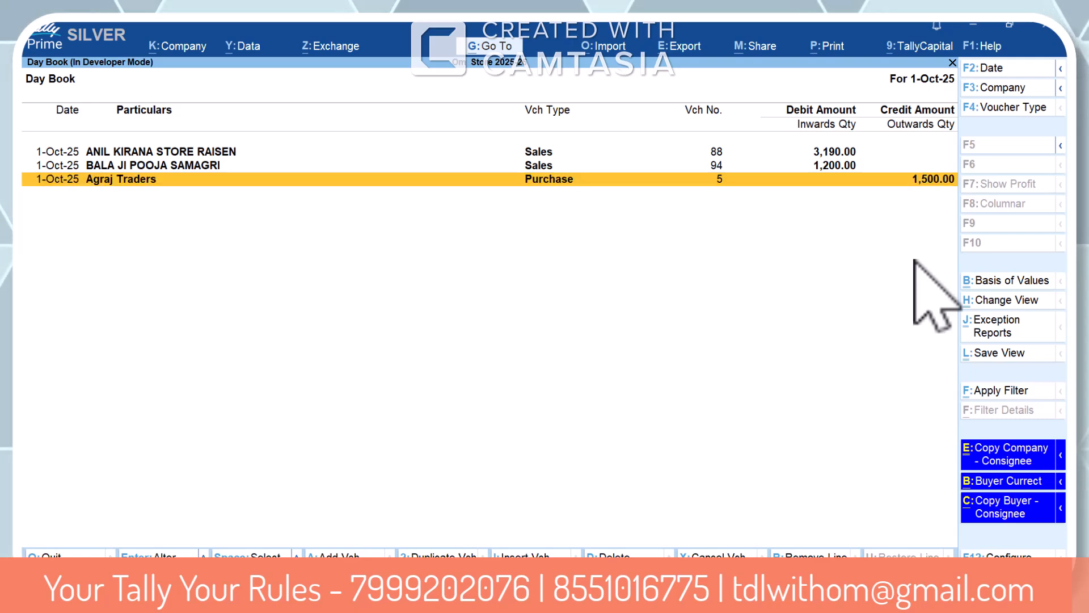
Step: Filter the Day Book to show only the Purchase voucher type
click(1028, 112)
text(Pur)
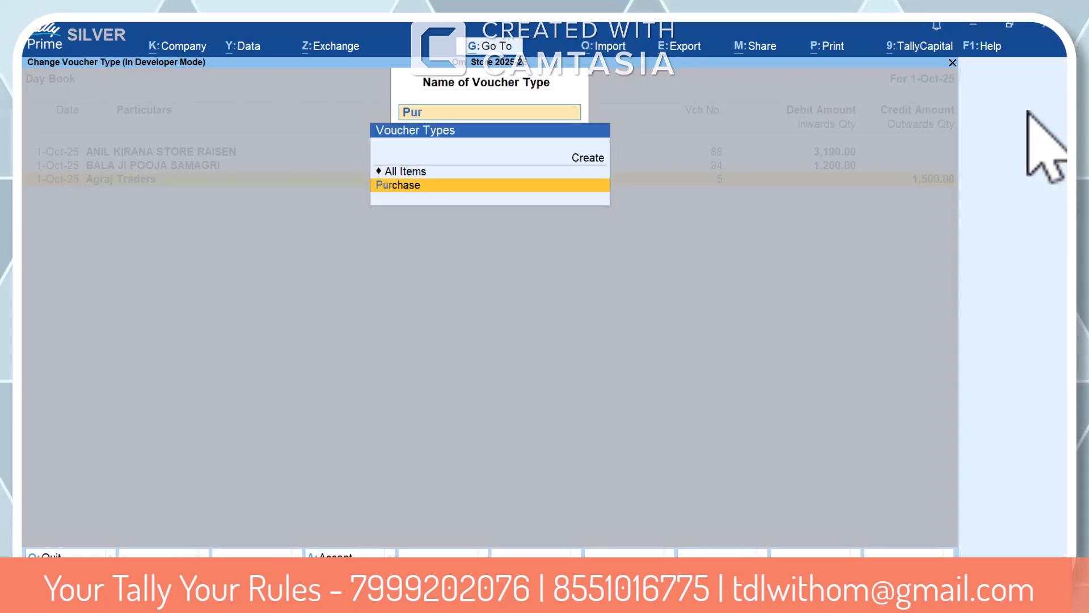
key(Return)
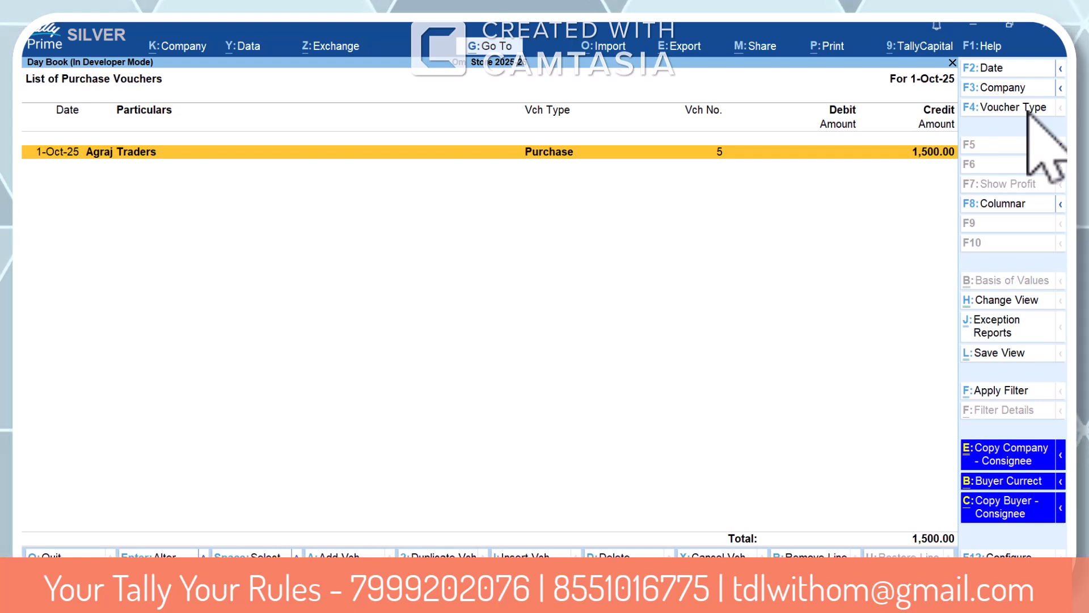
Step: Select the Agraj Traders purchase voucher, run Copy Company - Consignee on it and confirm updating the consignee details
key(space)
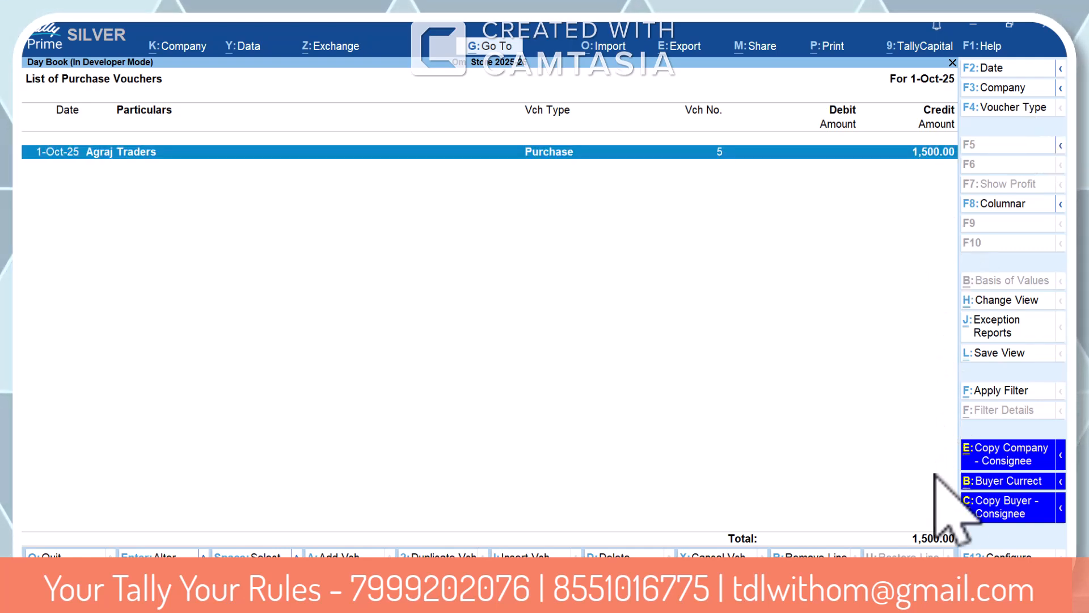
click(1005, 459)
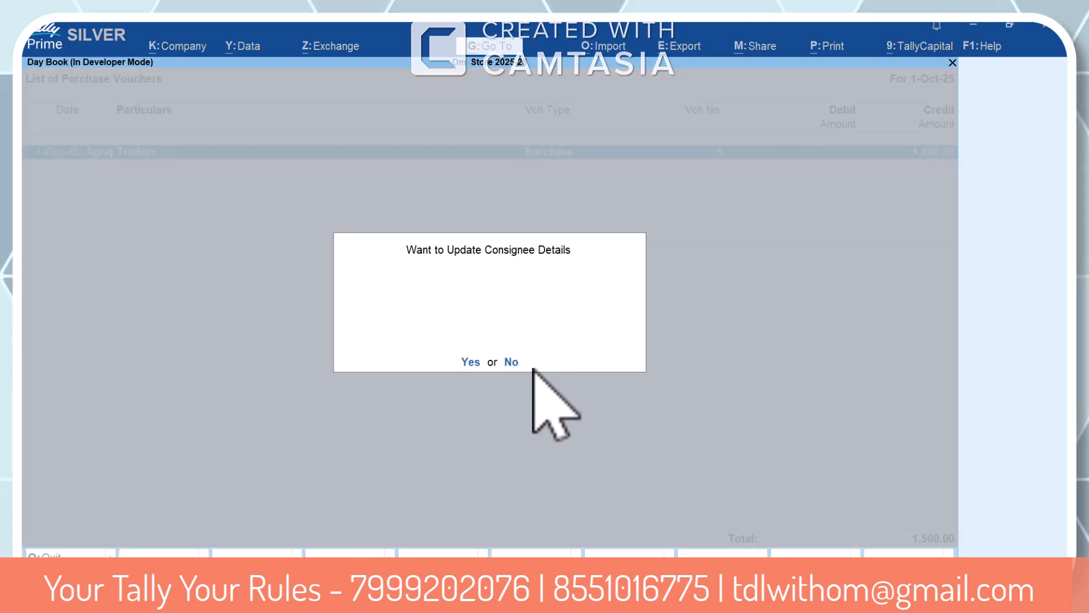
key(Return)
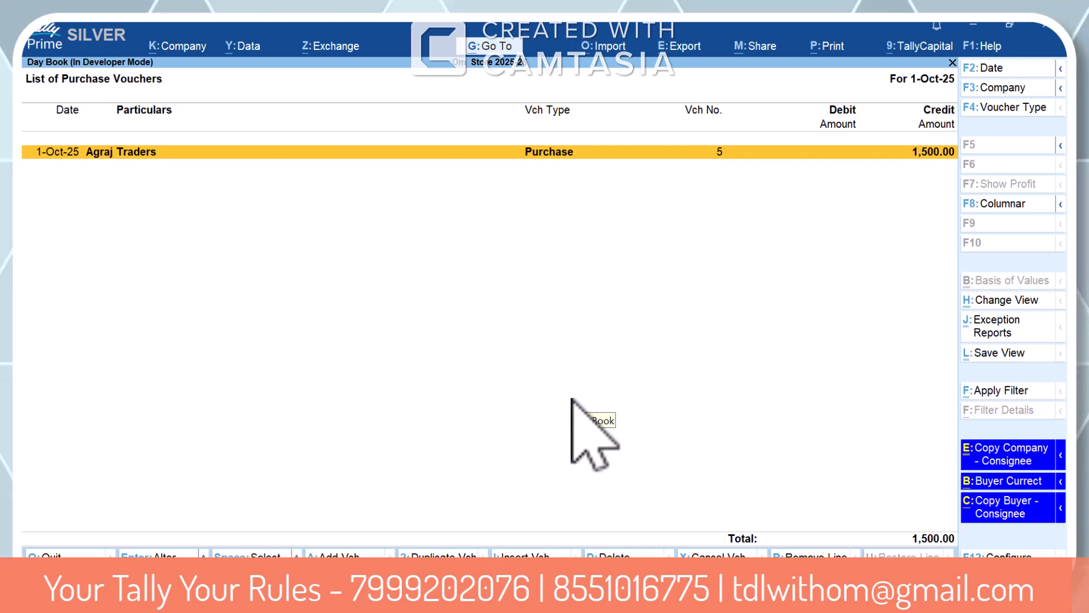
Step: Reopen the Agraj Traders purchase voucher for alteration and reach its Party Details by way of the receipt details
key(Return)
key(Return)
key(Return)
key(Return)
key(Return)
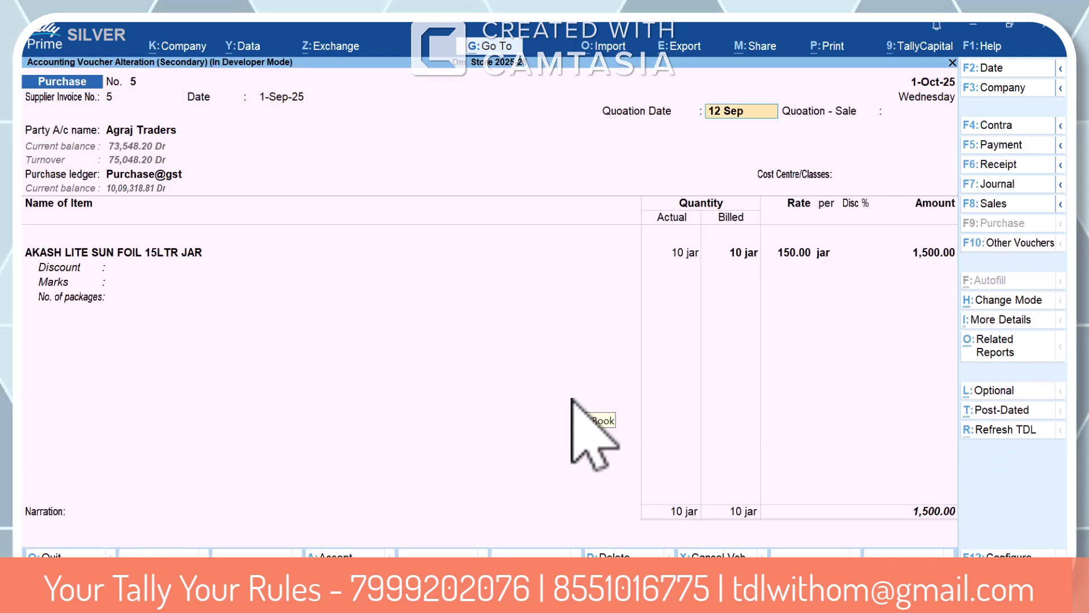
key(Return)
key(Return)
key(Return)
key(Return)
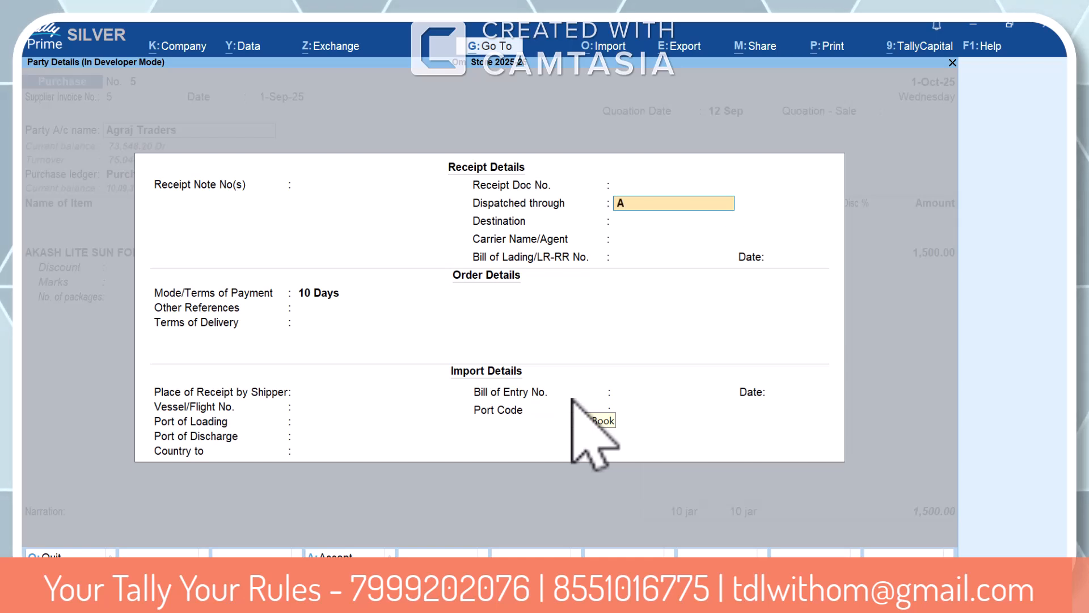
key(BackSpace)
key(Return)
key(Return)
key(Return)
key(ctrl+a)
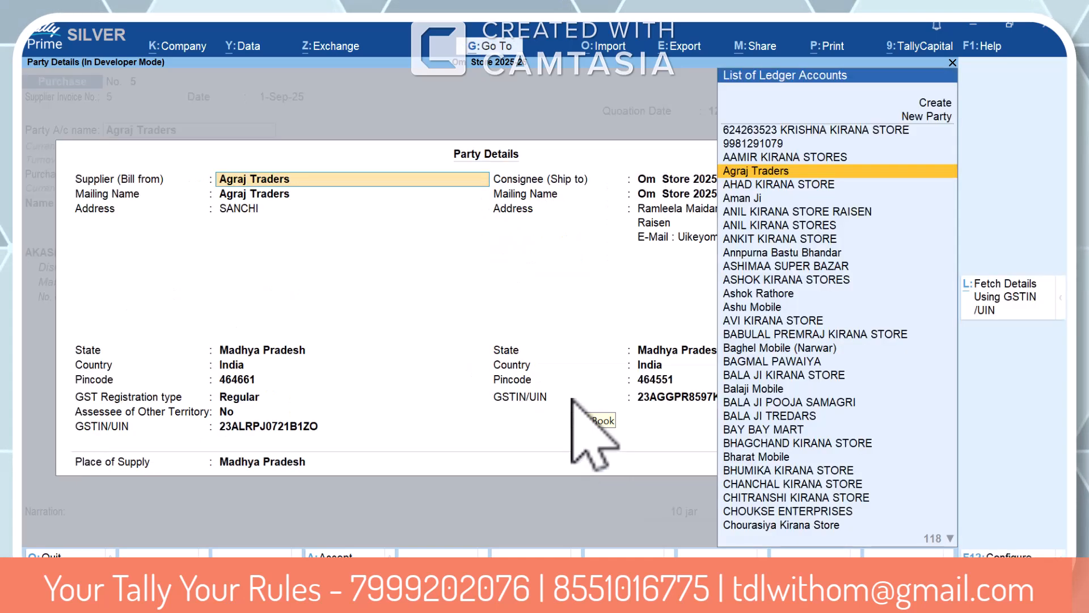
Step: Compare the supplier and consignee details of the Agraj Traders voucher, and quit the voucher without saving
key(Return)
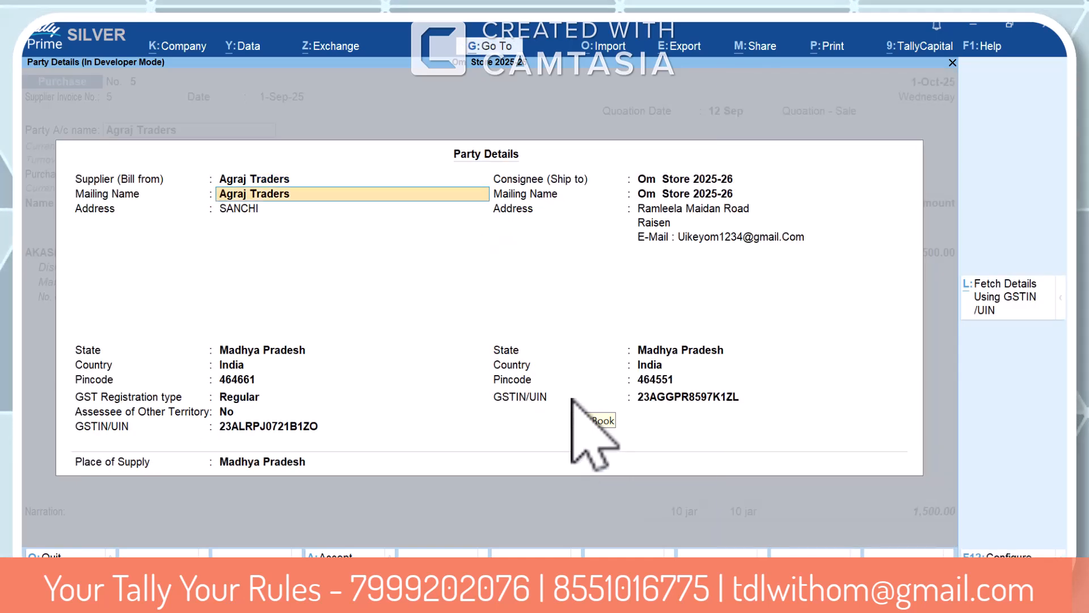
key(BackSpace)
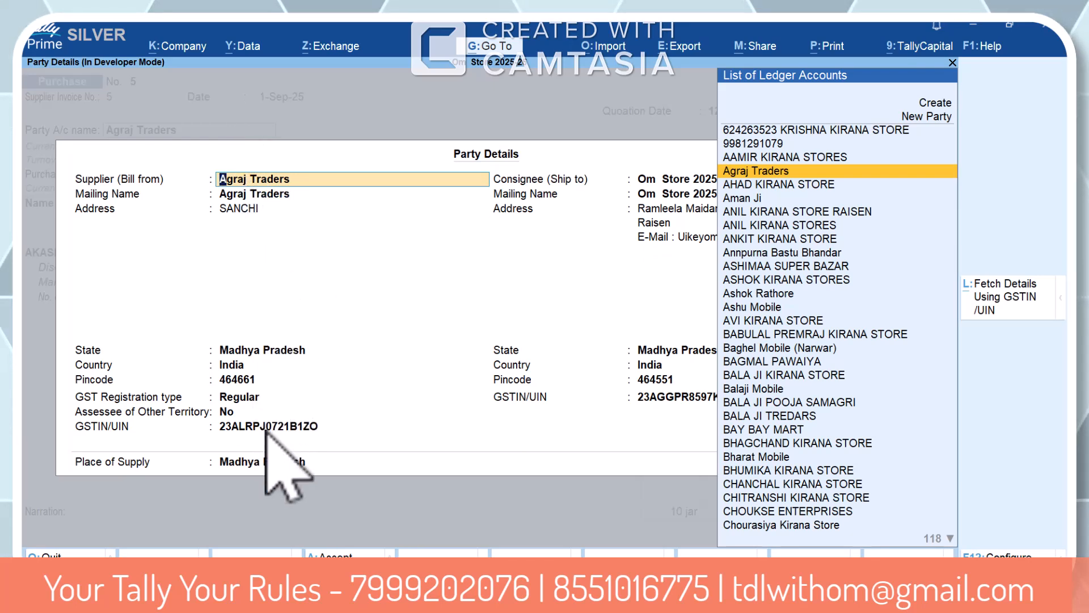
key(Return)
key(Return)
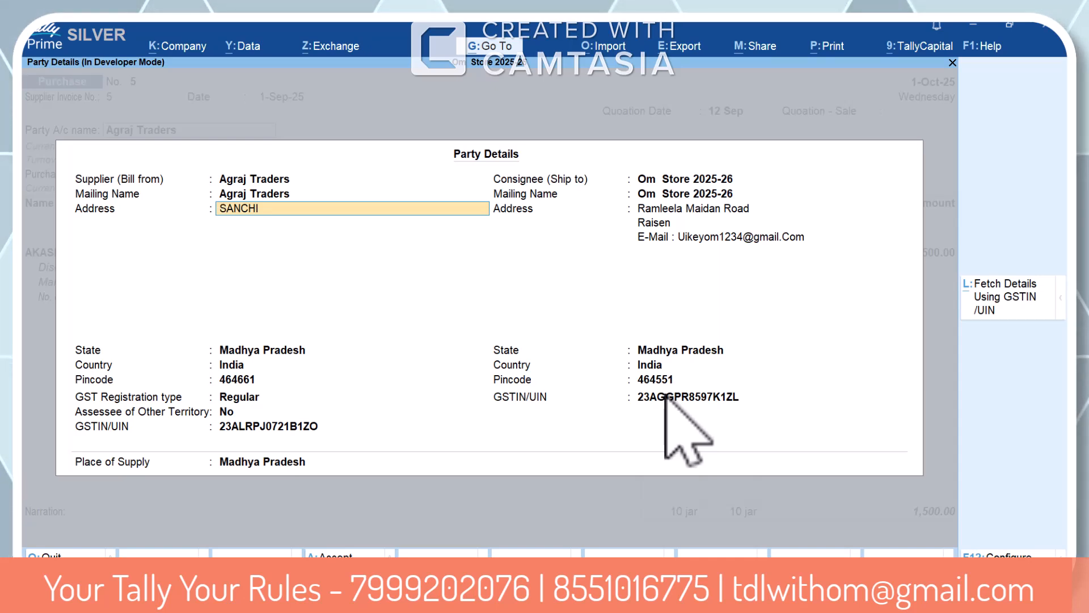
key(BackSpace)
key(BackSpace)
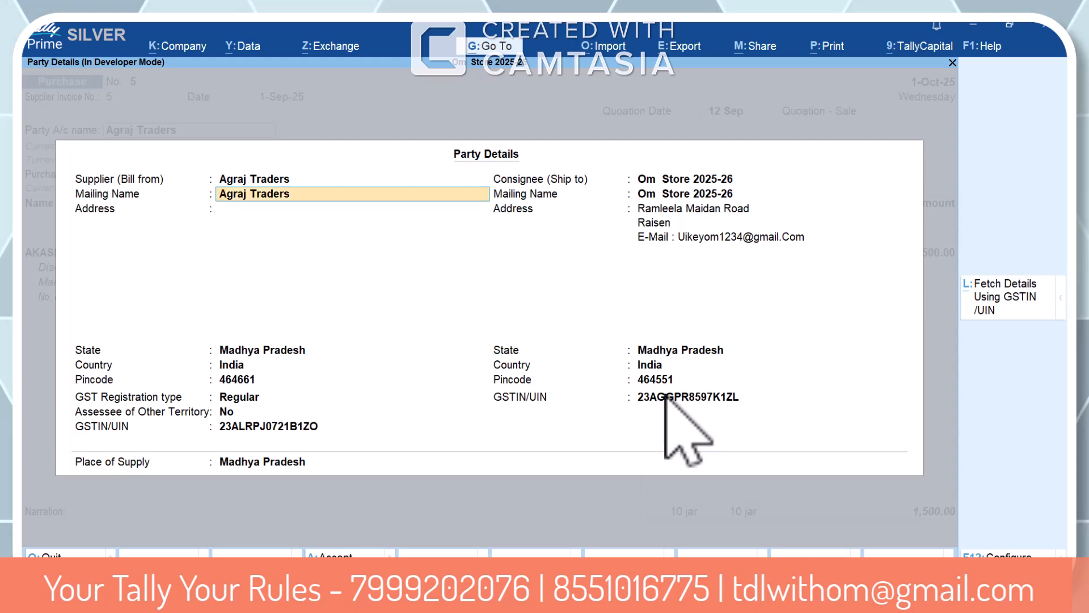
key(Escape)
key(y)
key(Escape)
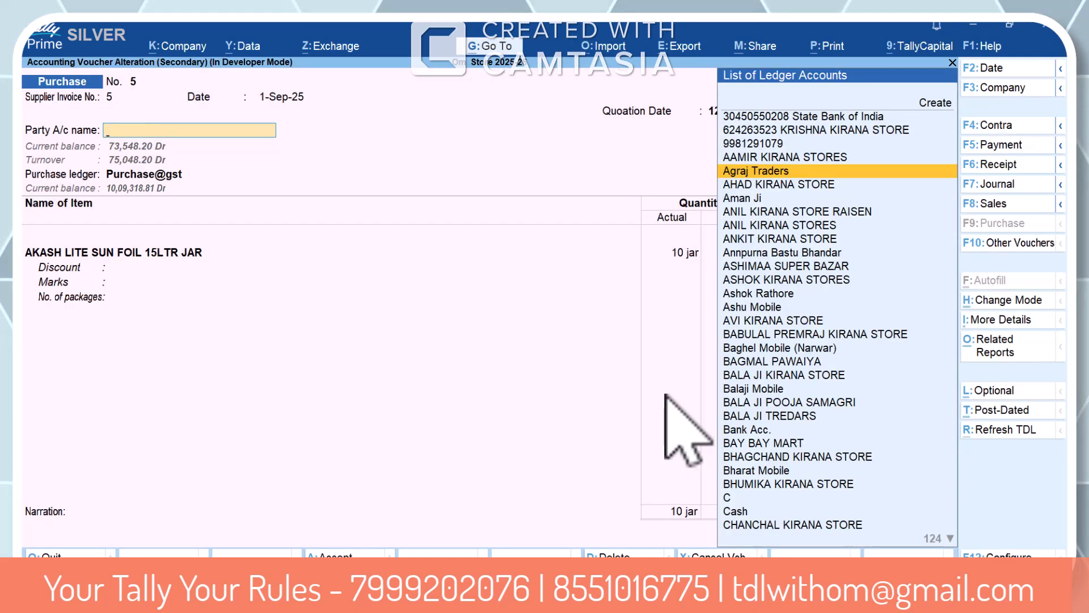
key(Escape)
key(y)
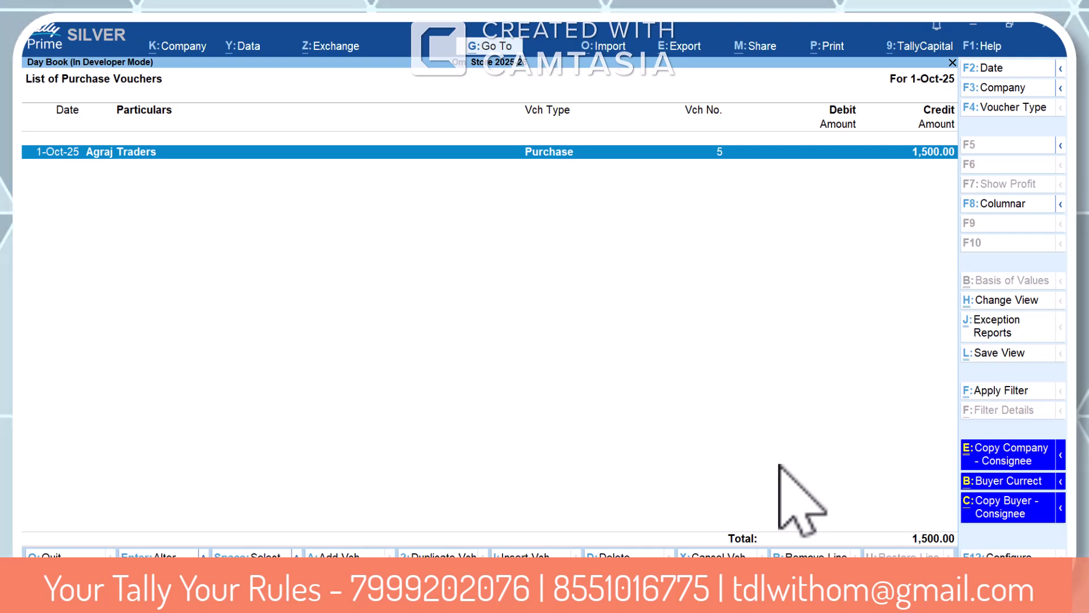
Step: Return to the Gateway of Tally and reopen the unfiltered Day Book with its first voucher highlighted
key(Escape)
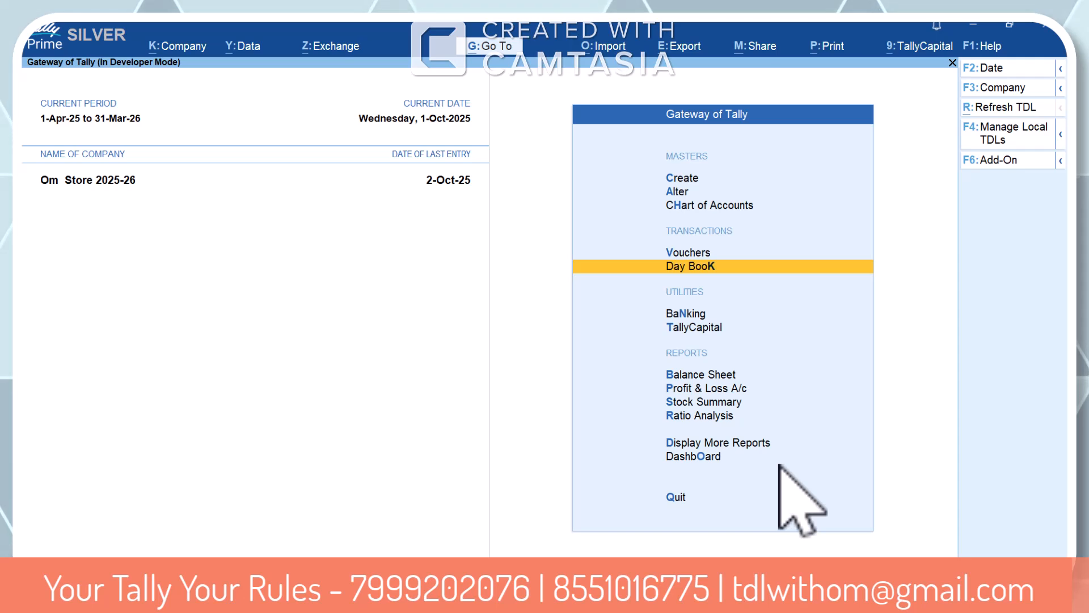
key(Return)
key(Down)
key(Up)
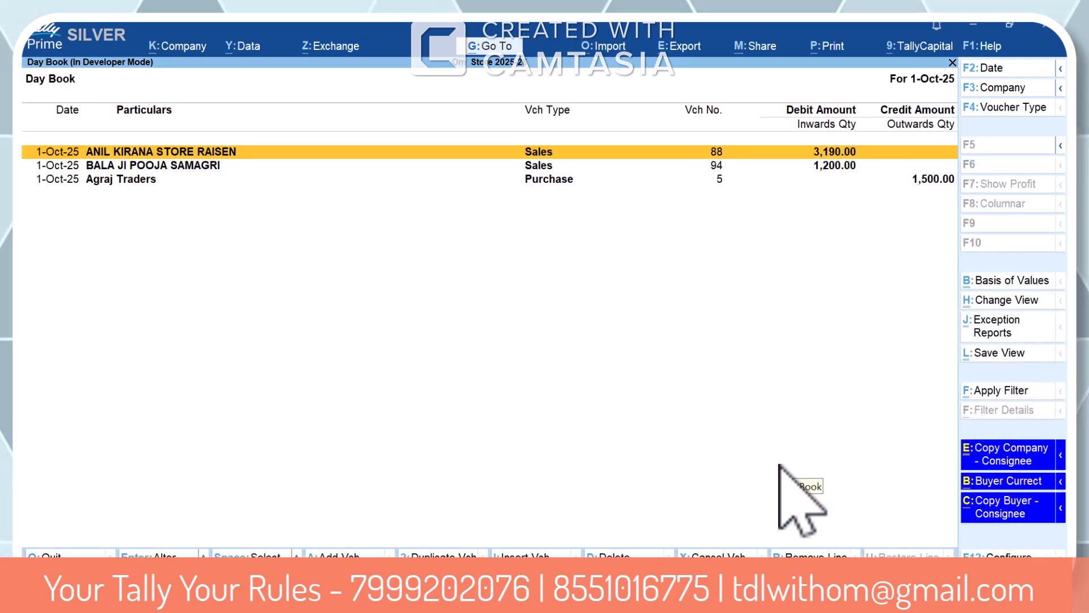
key(space)
key(Down)
key(space)
key(Up)
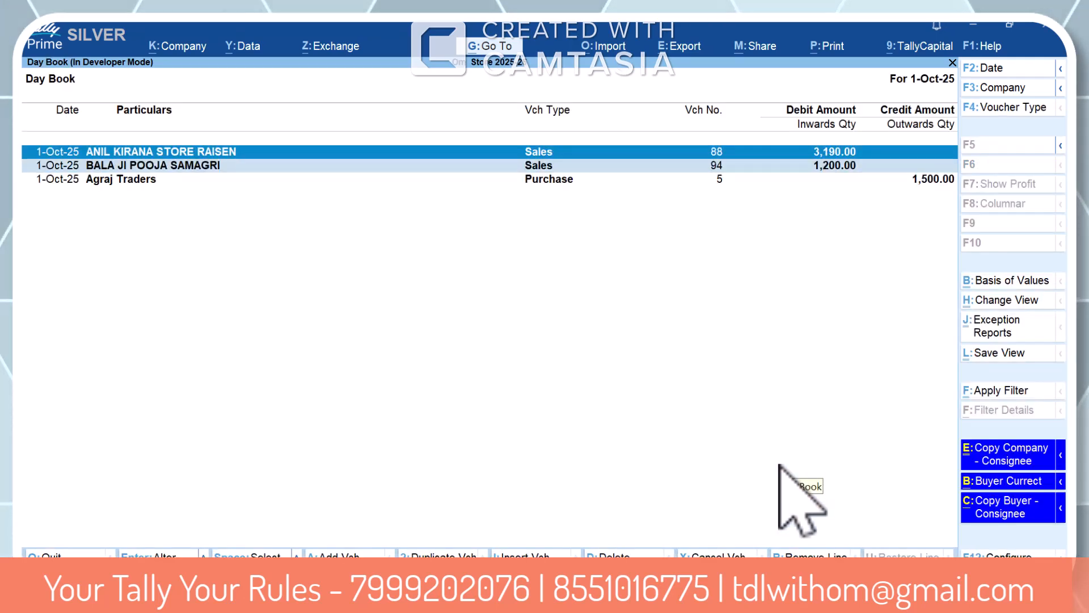
key(space)
key(ctrl+space)
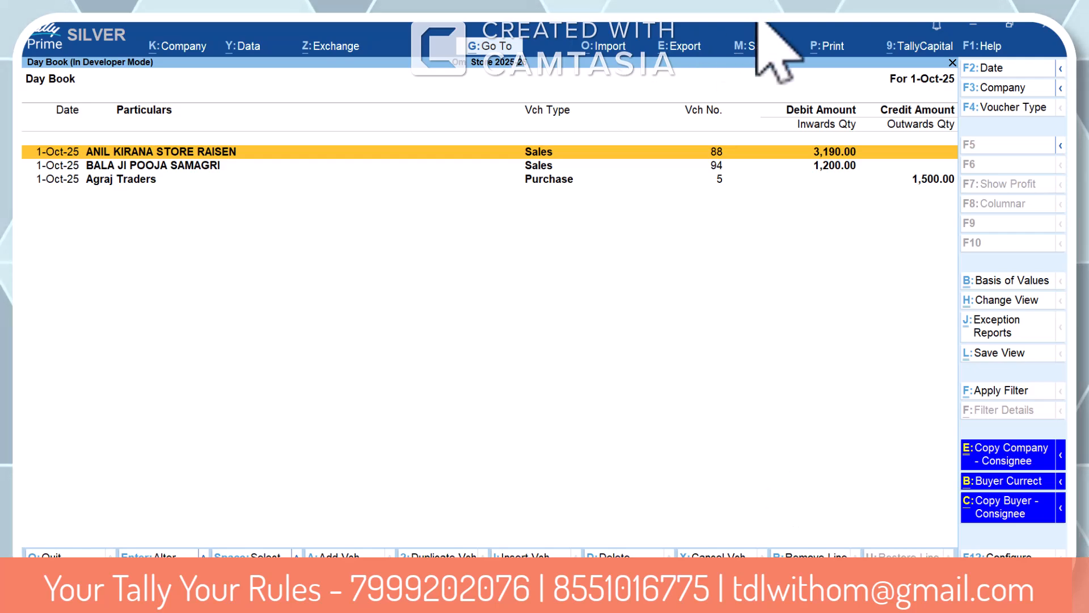
Step: Open the Anil Kirana Store Raisen sales voucher for alteration and advance to its dispatch and order details
double_click(684, 159)
key(Return)
key(Return)
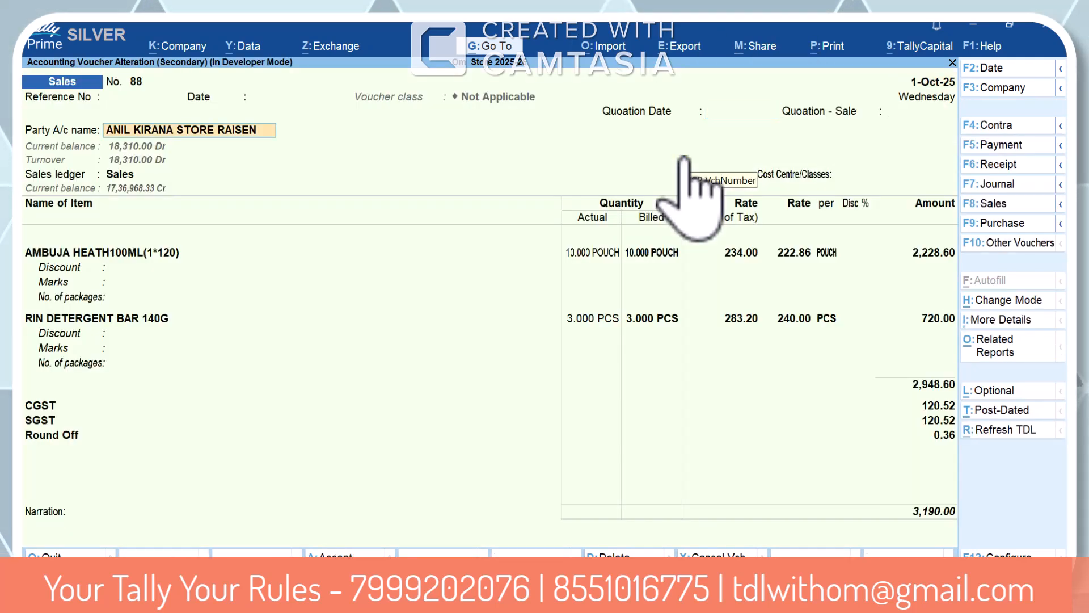
key(Return)
key(Return)
key(Return)
key(Return)
key(Return)
key(Return)
key(Return)
key(Return)
key(Return)
key(Return)
key(Return)
key(Return)
key(Return)
key(Return)
key(Return)
key(Return)
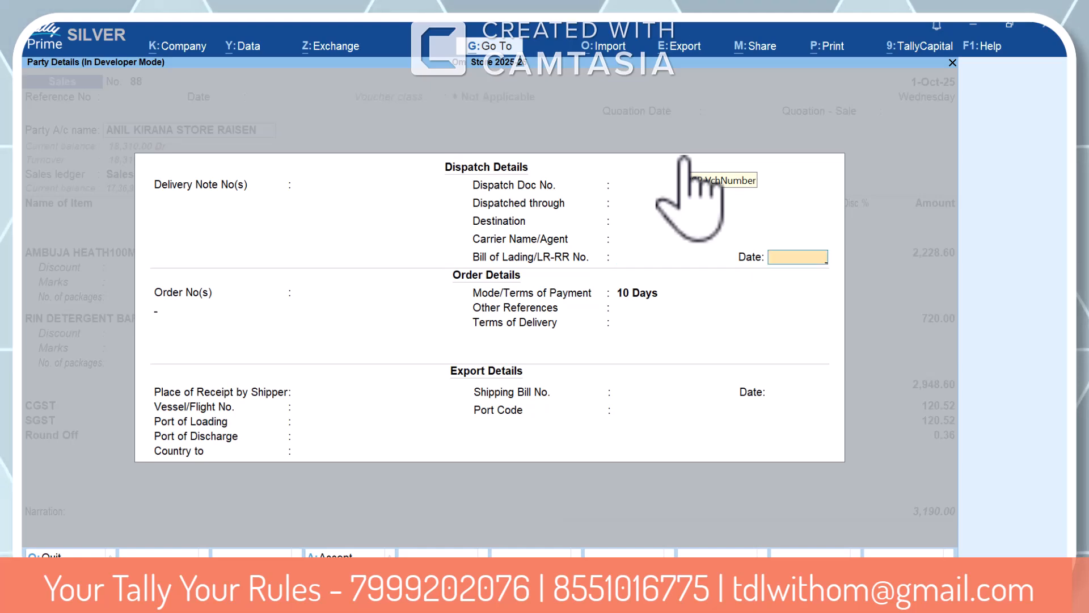
Step: Examine the buyer and consignee details of the Anil Kirana Store Raisen sales voucher, and quit it back to the Day Book
key(Return)
key(Return)
key(Return)
key(Return)
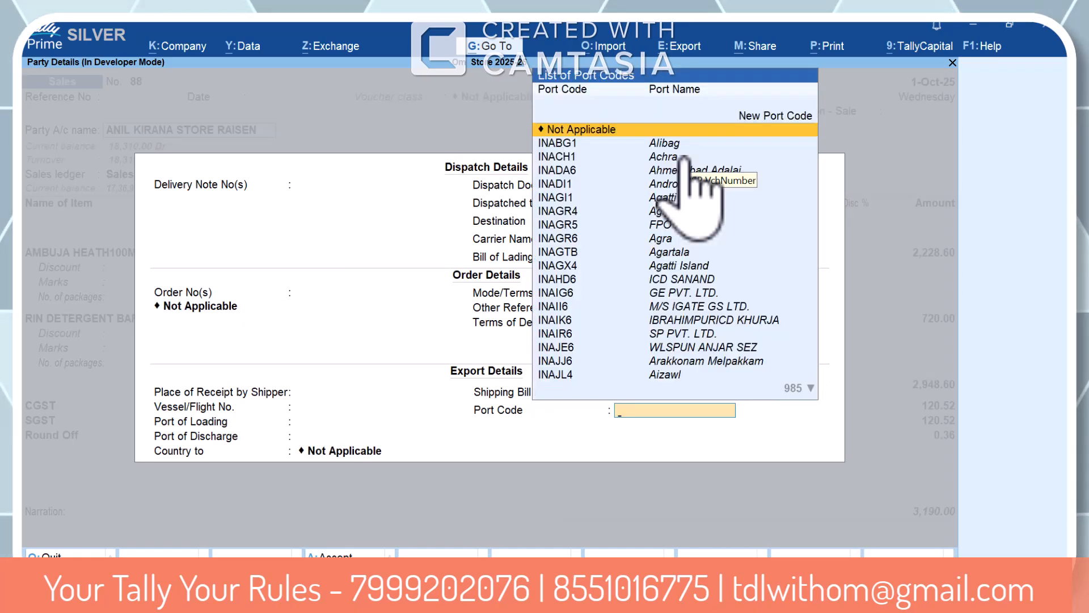
key(BackSpace)
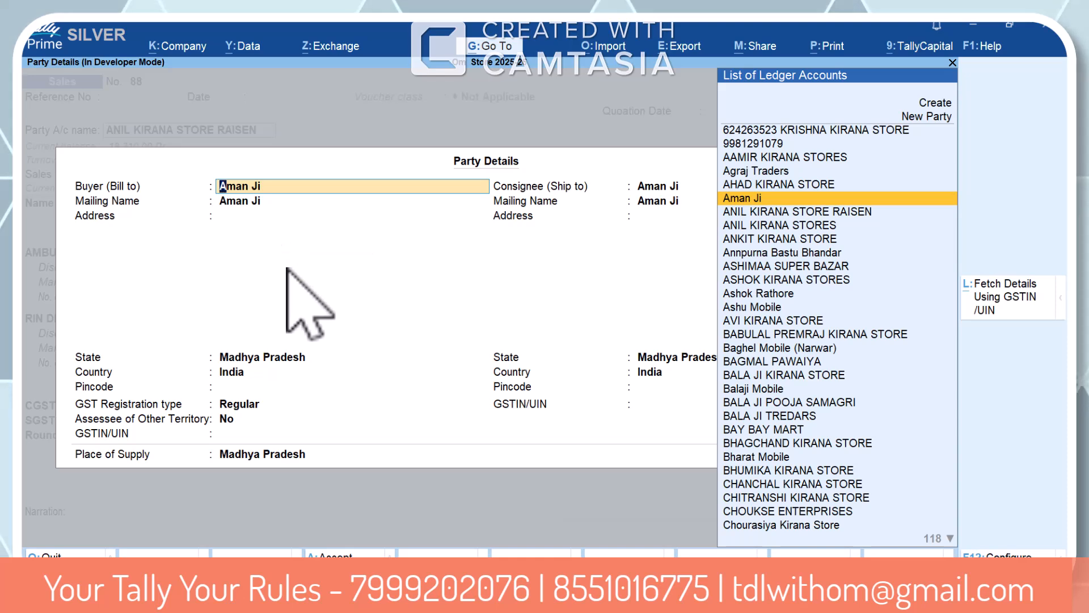
key(Escape)
key(Escape)
key(Return)
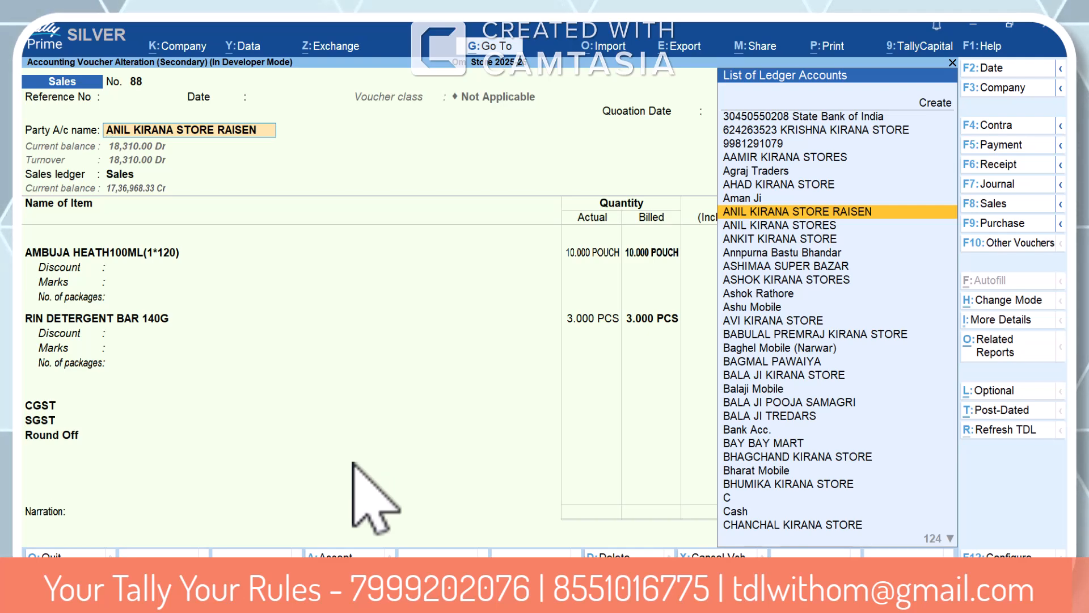
key(Escape)
key(Escape)
key(Return)
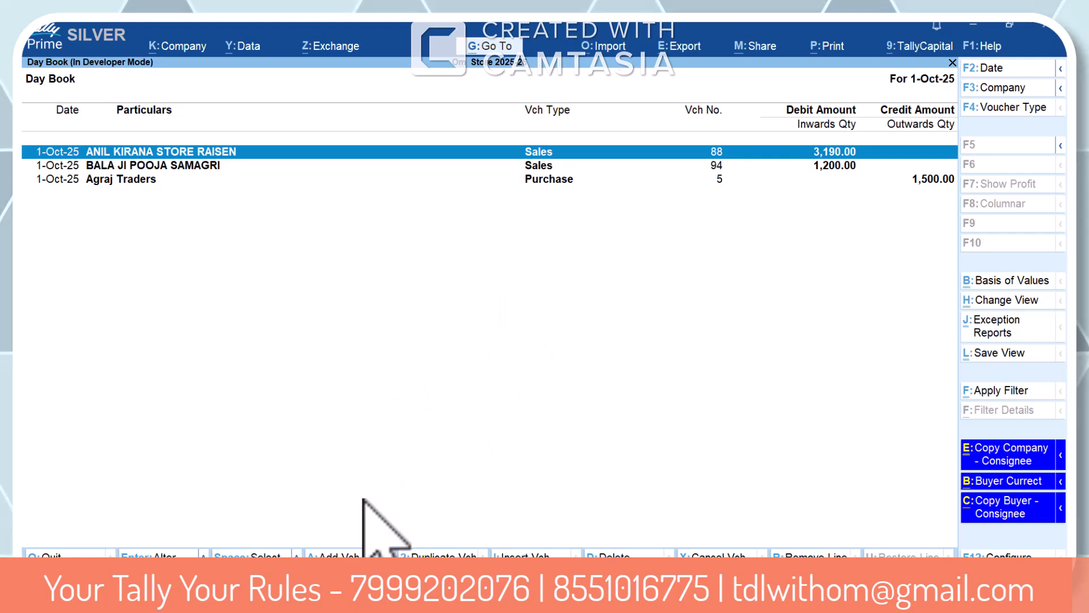
Step: Limit the Day Book to sales vouchers by changing its voucher type
click(1015, 108)
text(Sal)
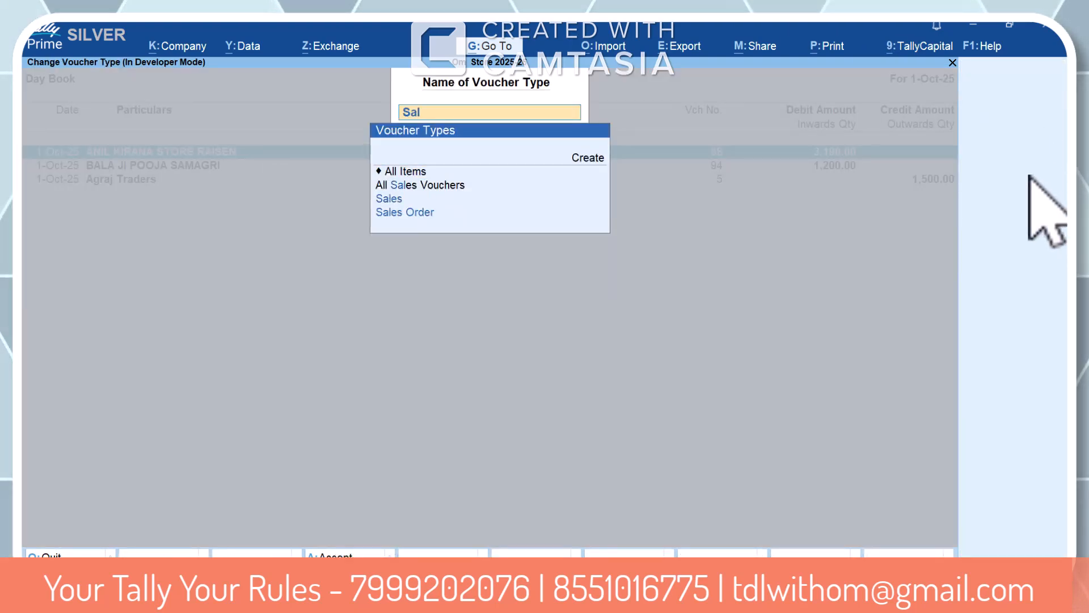
key(Return)
Step: Run Buyer Currect on the selected Anil Kirana Store Raisen sales voucher and confirm it
key(Down)
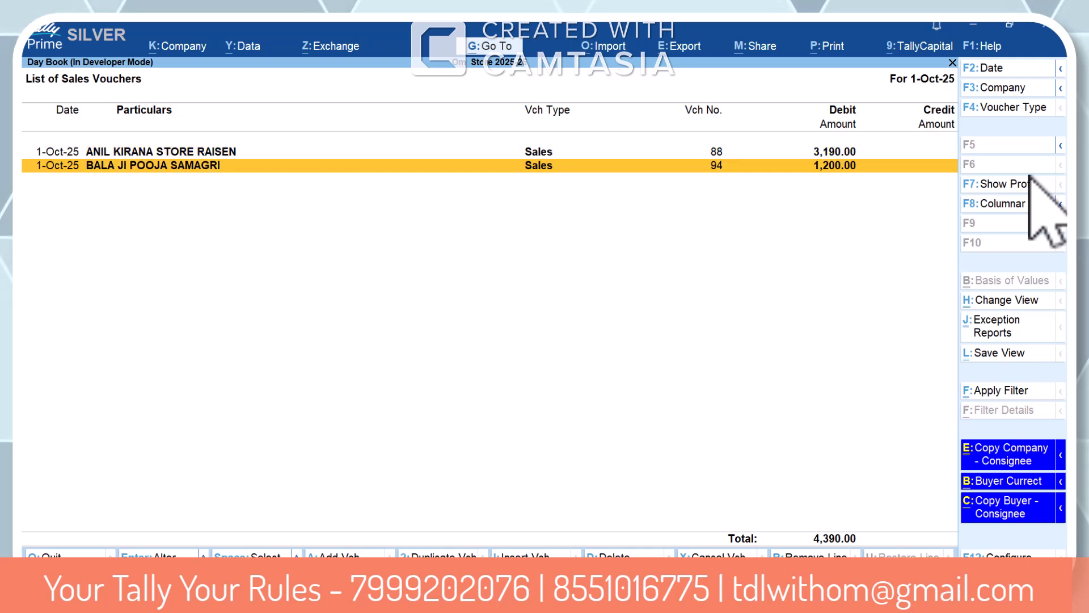
key(Up)
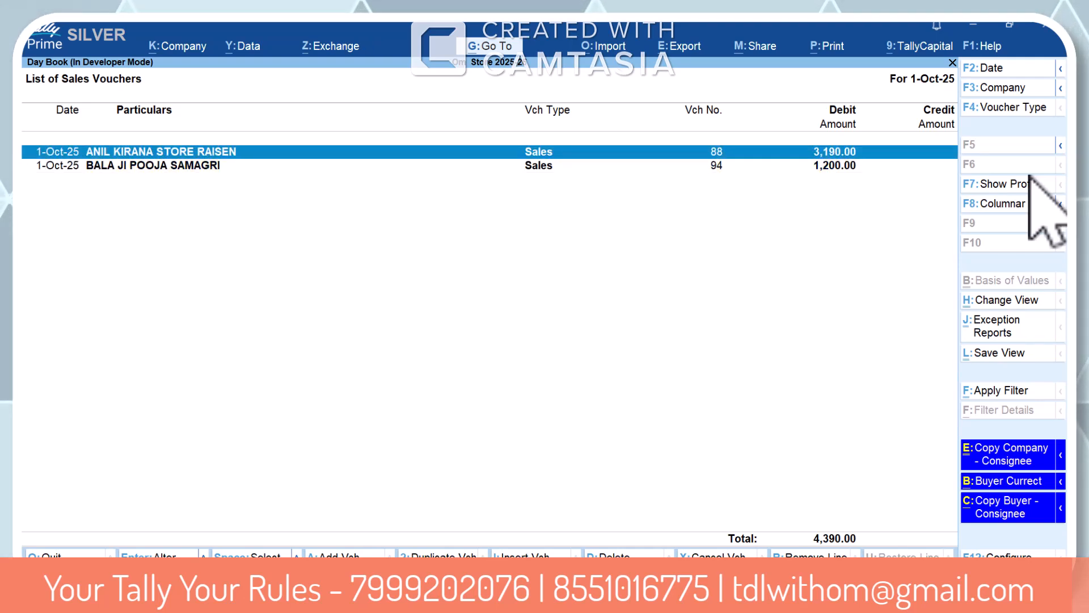
click(998, 482)
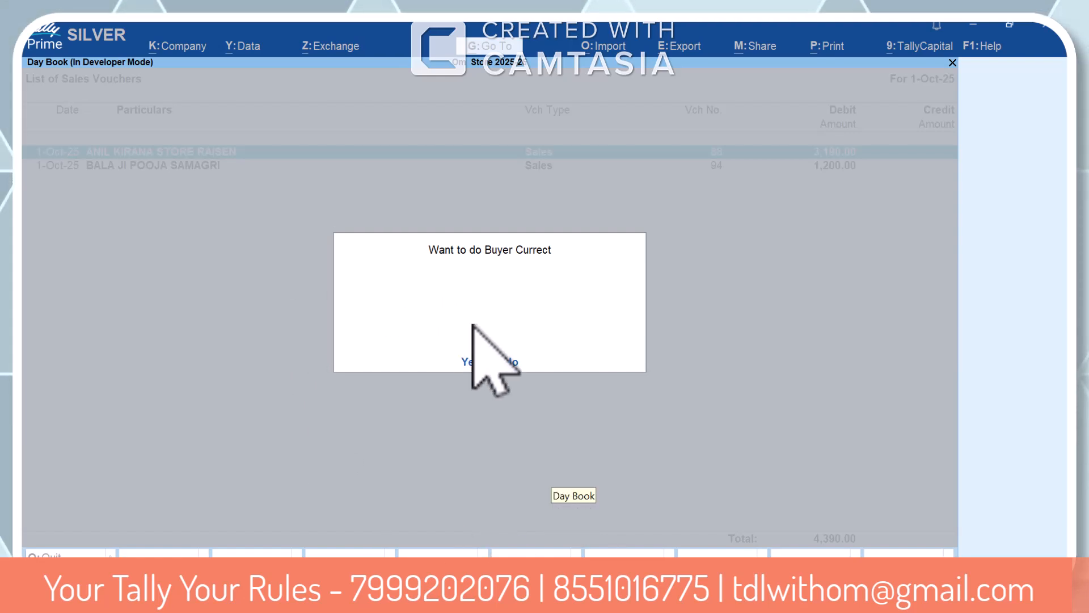
key(y)
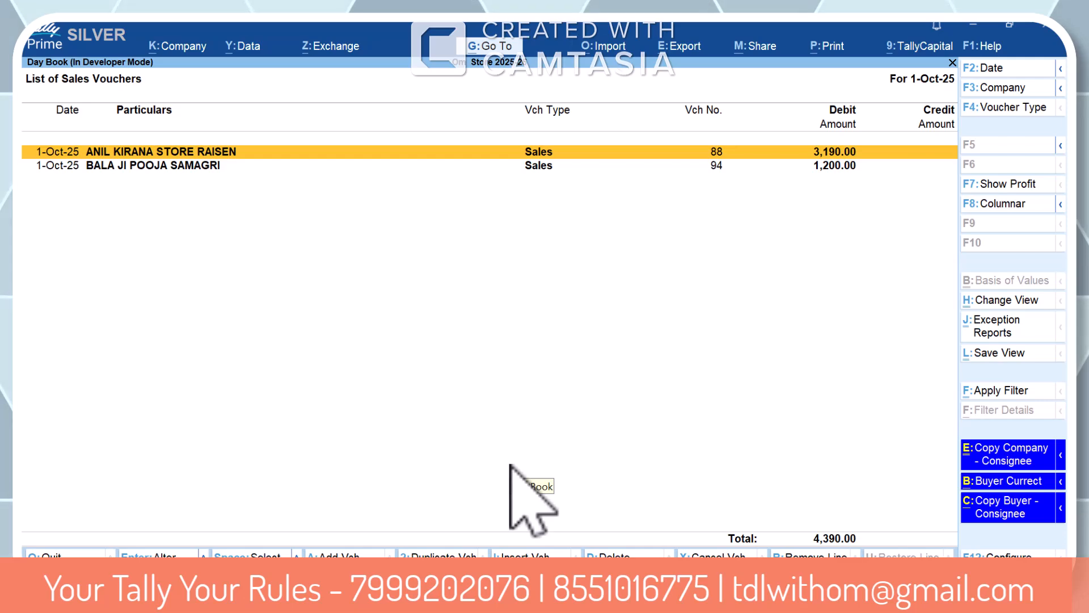
Step: Open the Anil Kirana Store Raisen sales voucher and advance through its dispatch, order and export details to the party details
key(Return)
key(Return)
key(Return)
key(Return)
key(Return)
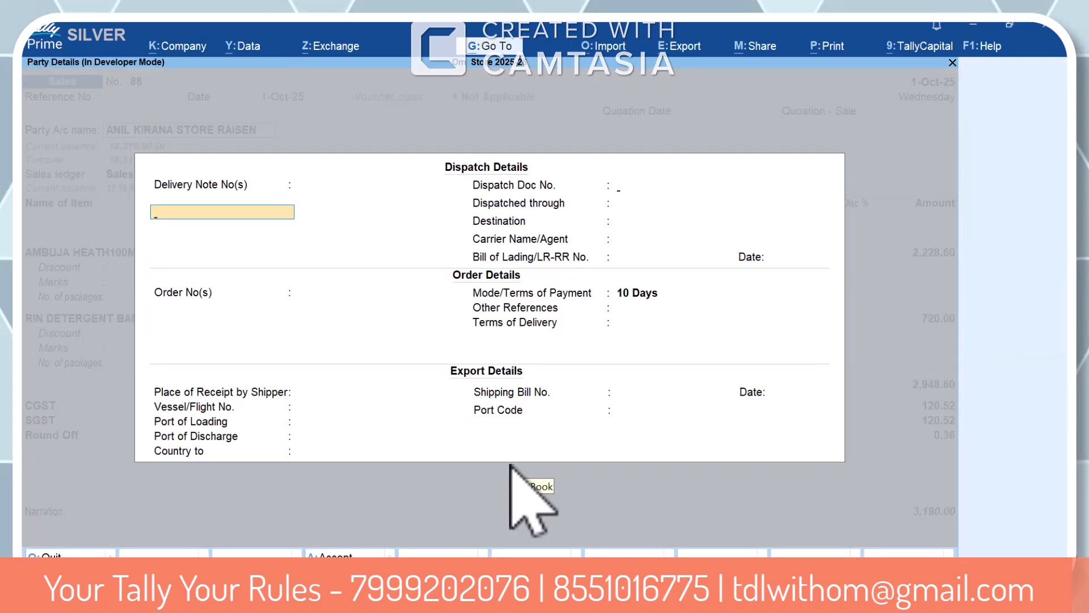
key(Return)
key(Return)
key(Return)
key(Return)
key(Return)
key(Return)
key(Return)
key(Return)
key(Return)
key(Return)
key(Return)
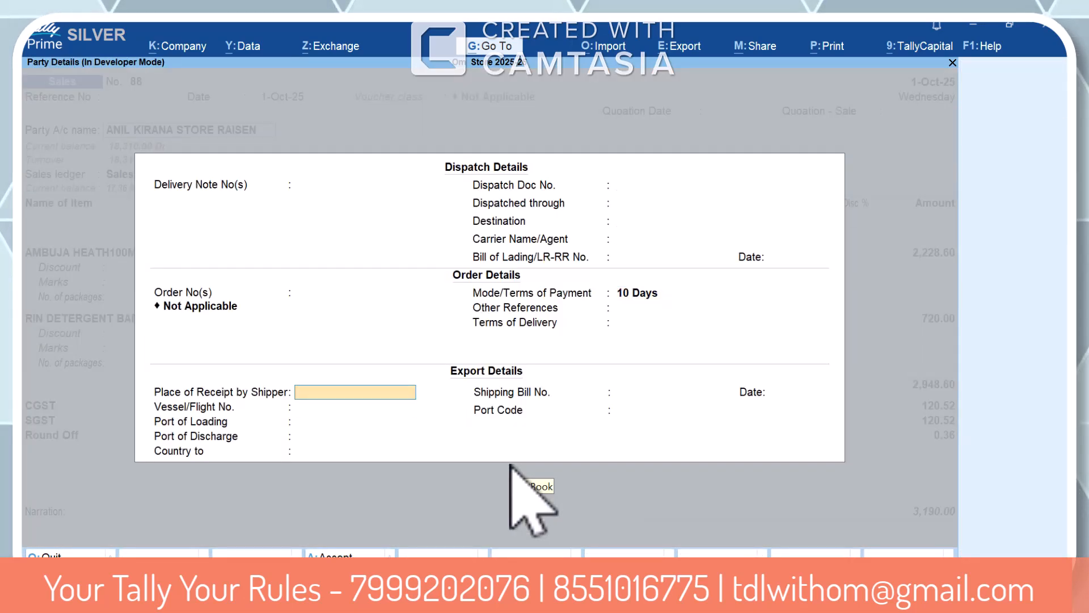
key(Return)
key(Return)
key(Return)
key(Return)
key(Return)
key(Return)
key(Return)
key(Return)
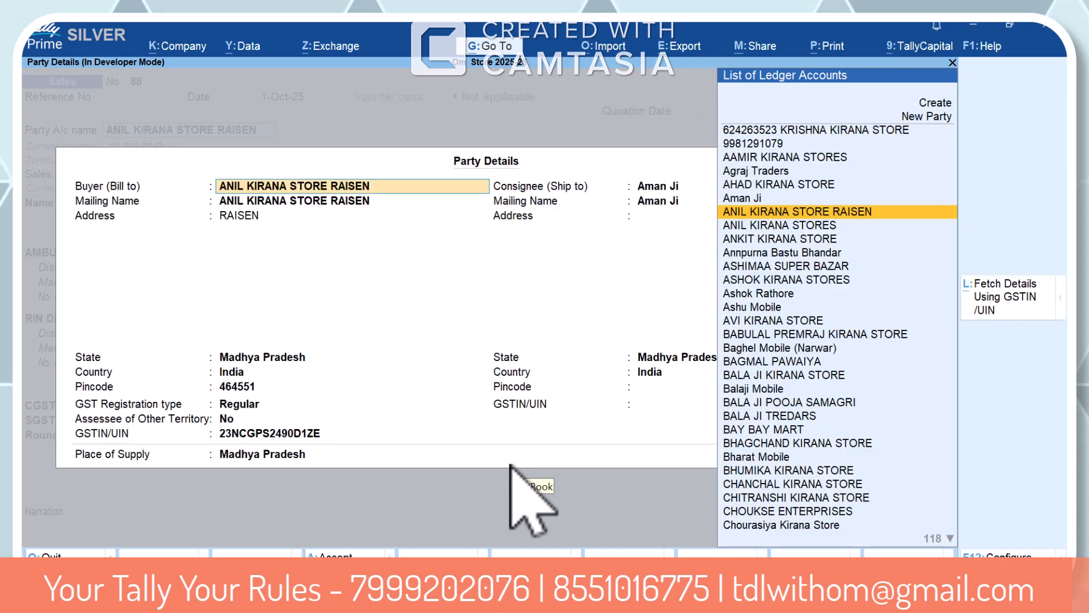
Step: Examine the buyer ledger and mailing name of the Anil Kirana Store Raisen voucher, keeping the same buyer ledger
key(Return)
key(BackSpace)
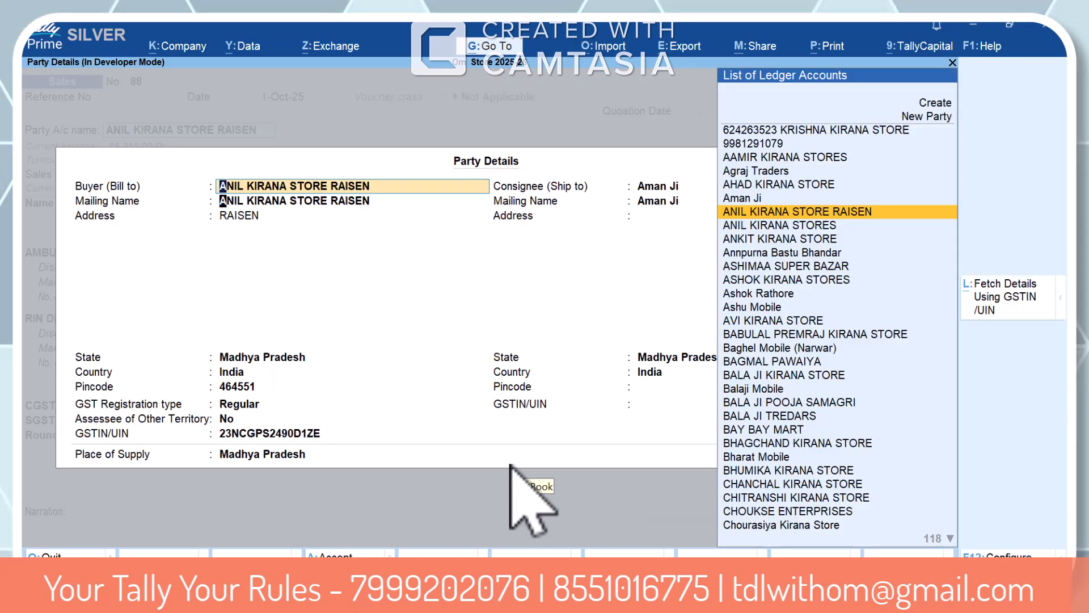
key(Return)
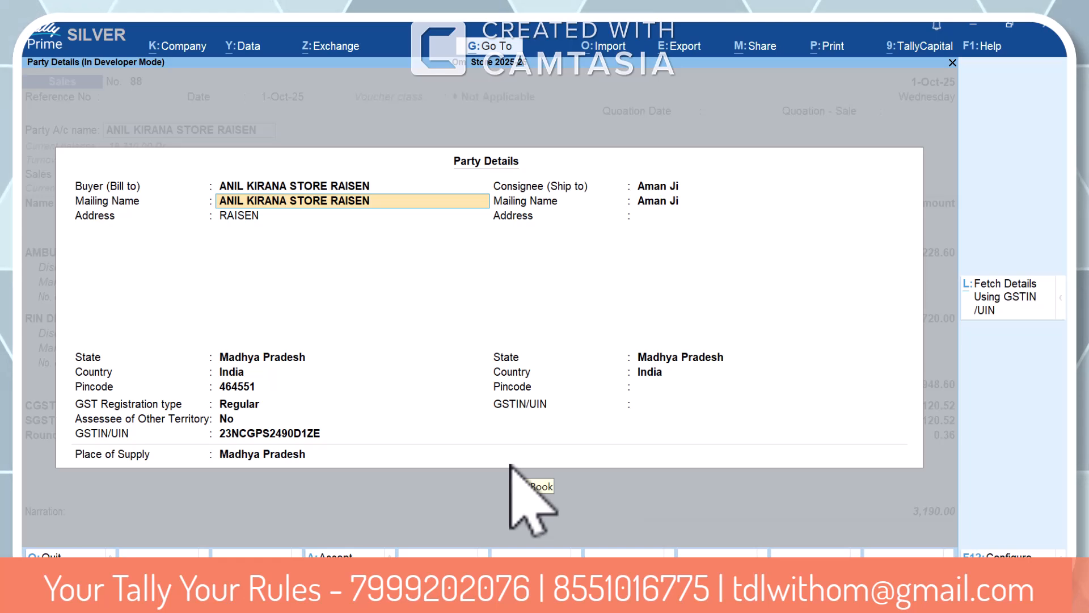
key(shift+Tab)
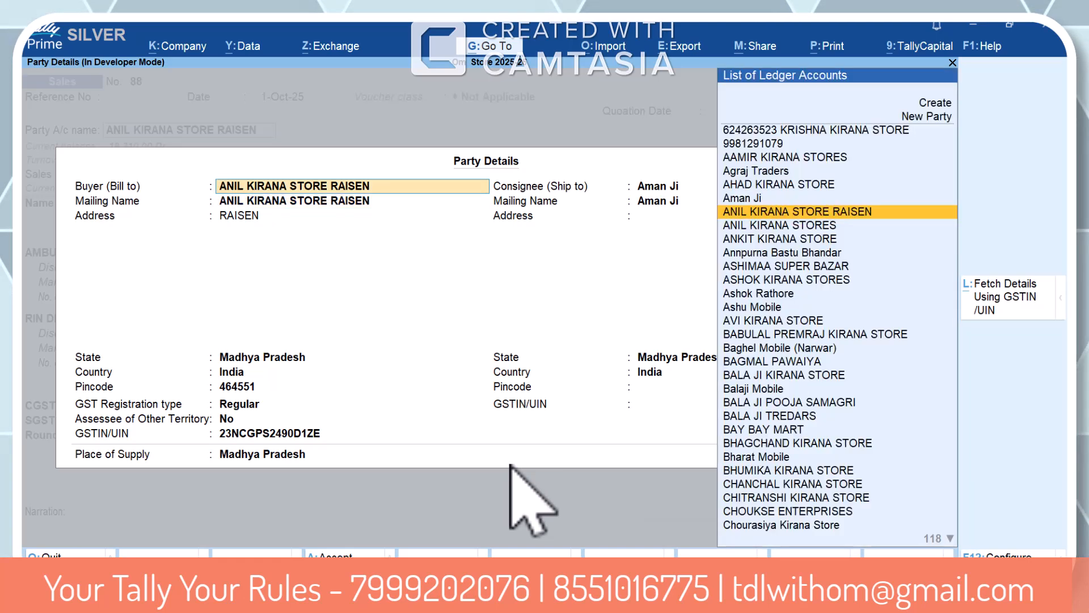
key(Up)
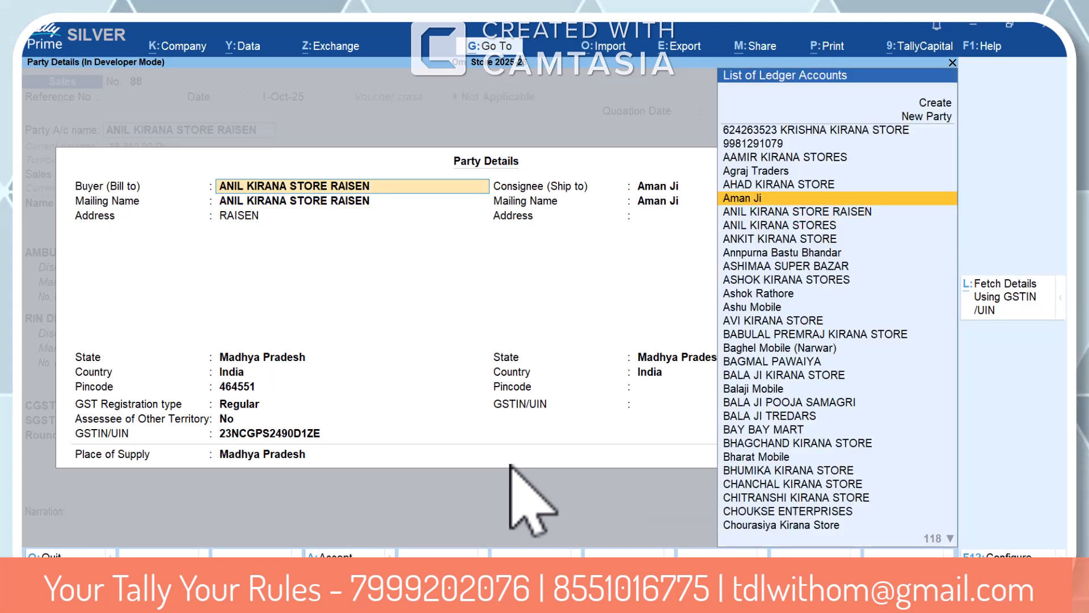
key(Down)
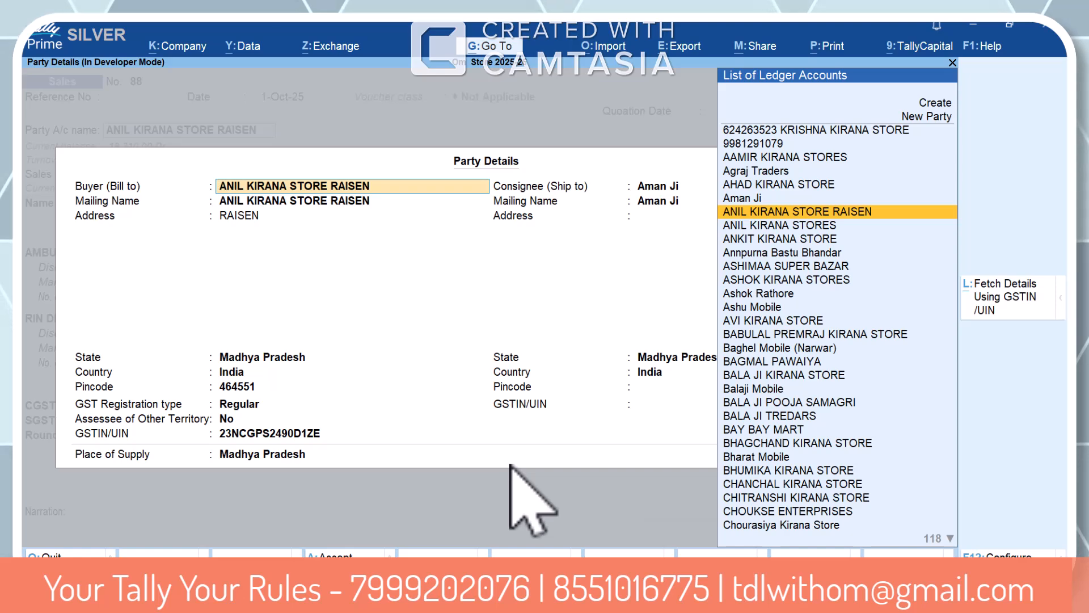
Step: Examine the buyer's address, country, pincode and GST registration fields, and quit the Anil Kirana Store Raisen voucher without saving
key(Return)
key(Return)
key(Return)
key(Return)
key(Return)
key(Return)
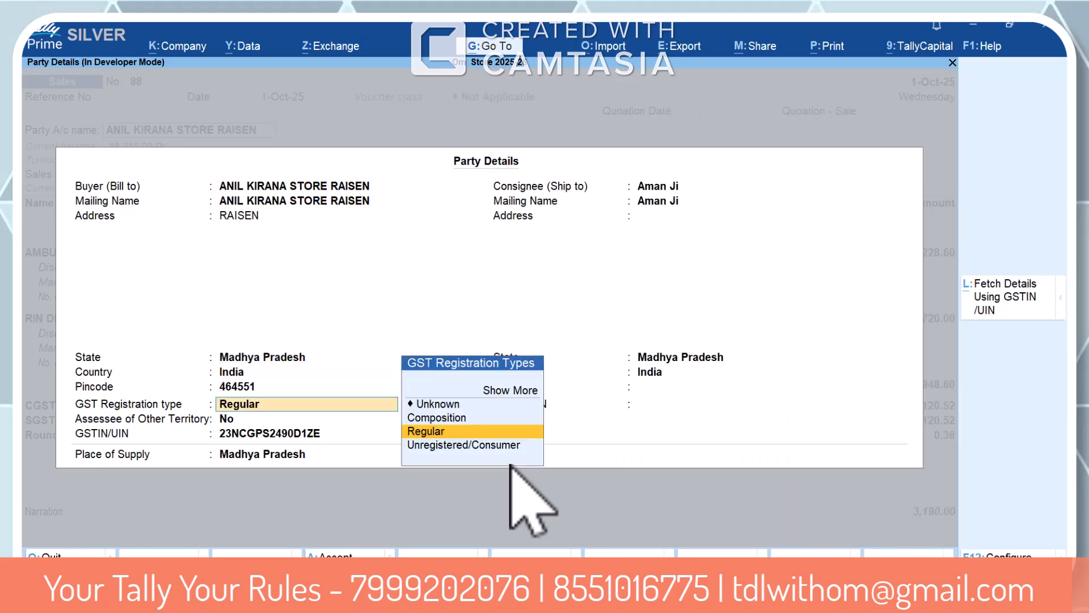
key(Return)
key(Return)
key(BackSpace)
key(BackSpace)
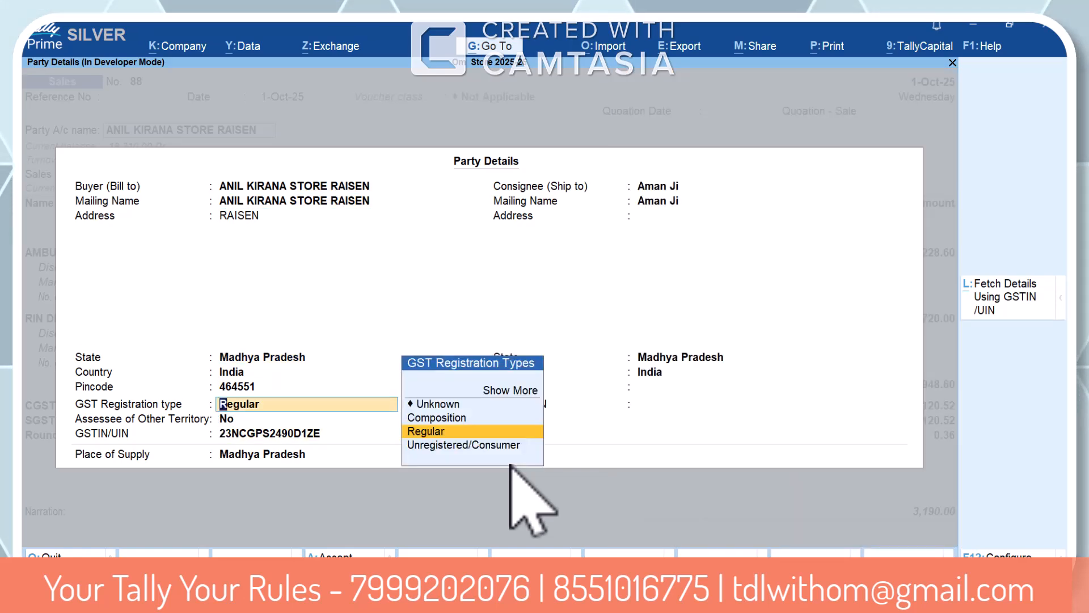
key(BackSpace)
key(BackSpace)
key(BackSpace)
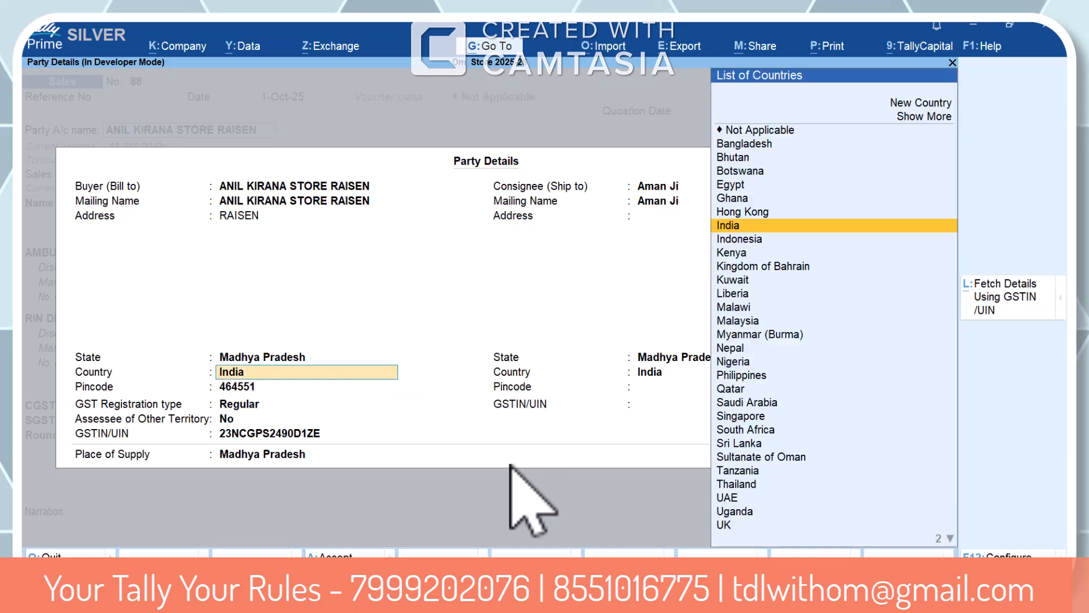
key(Return)
key(Return)
key(Return)
key(Return)
key(BackSpace)
key(BackSpace)
key(BackSpace)
key(BackSpace)
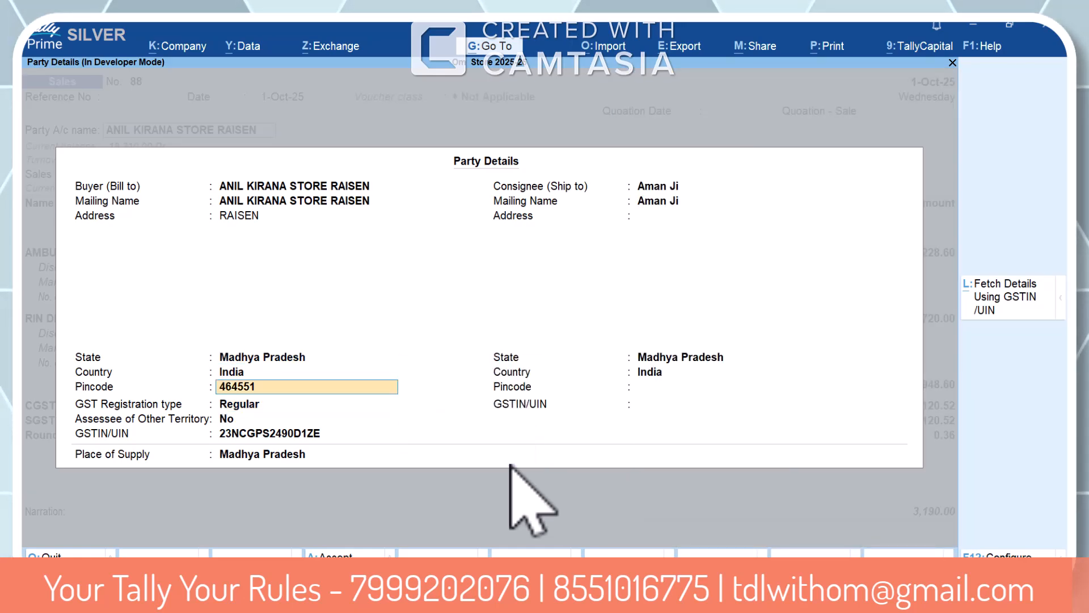
key(BackSpace)
key(BackSpace)
key(BackSpace)
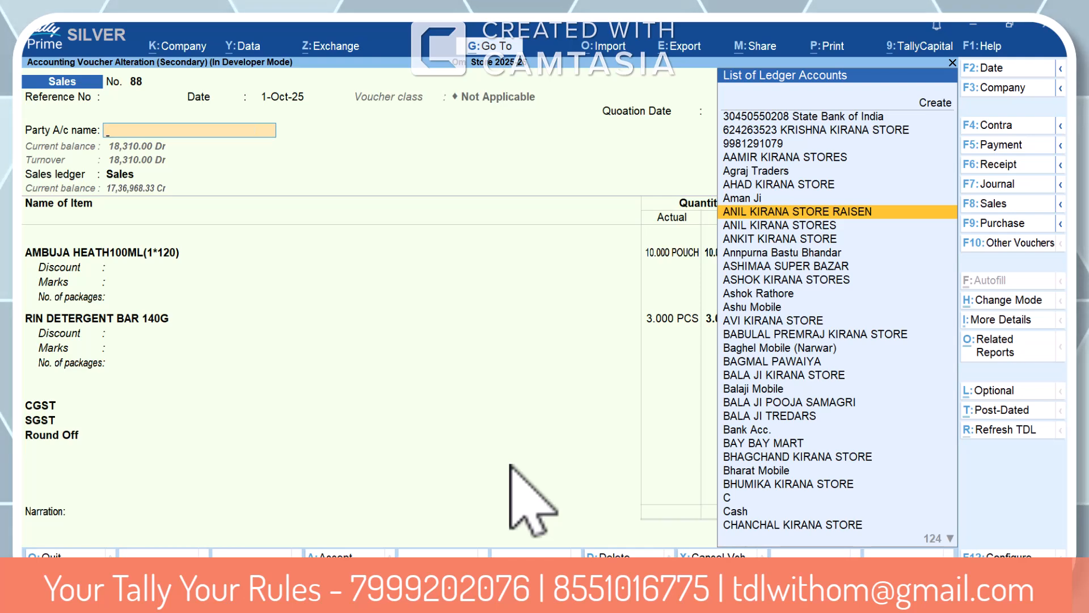
key(Escape)
key(y)
Step: Open the Bala Ji Pooja Samagri sales voucher and advance through its dispatch and order details to the party details
key(Down)
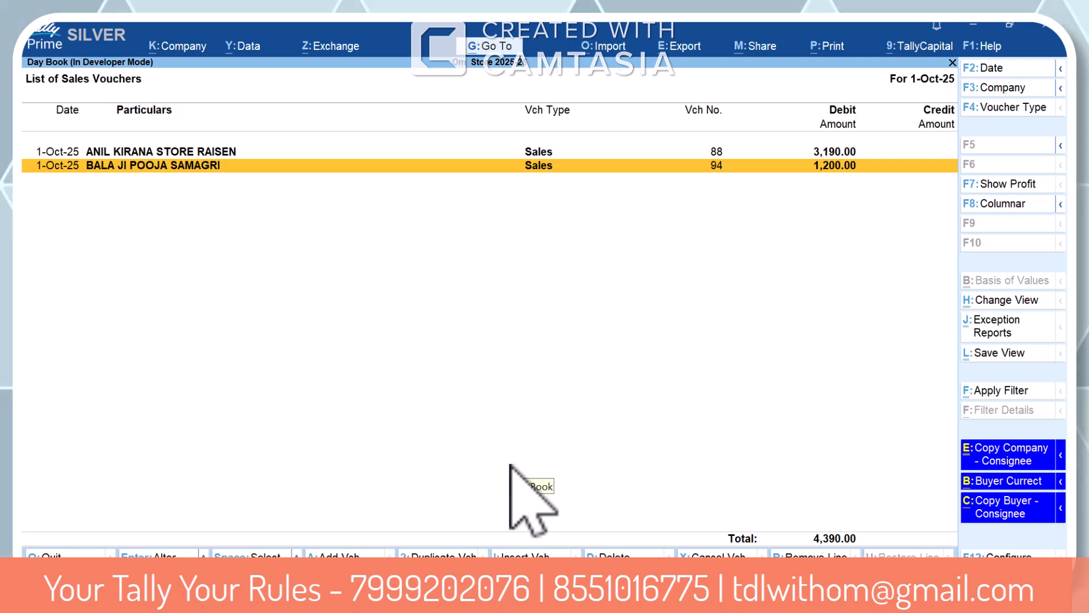
key(Return)
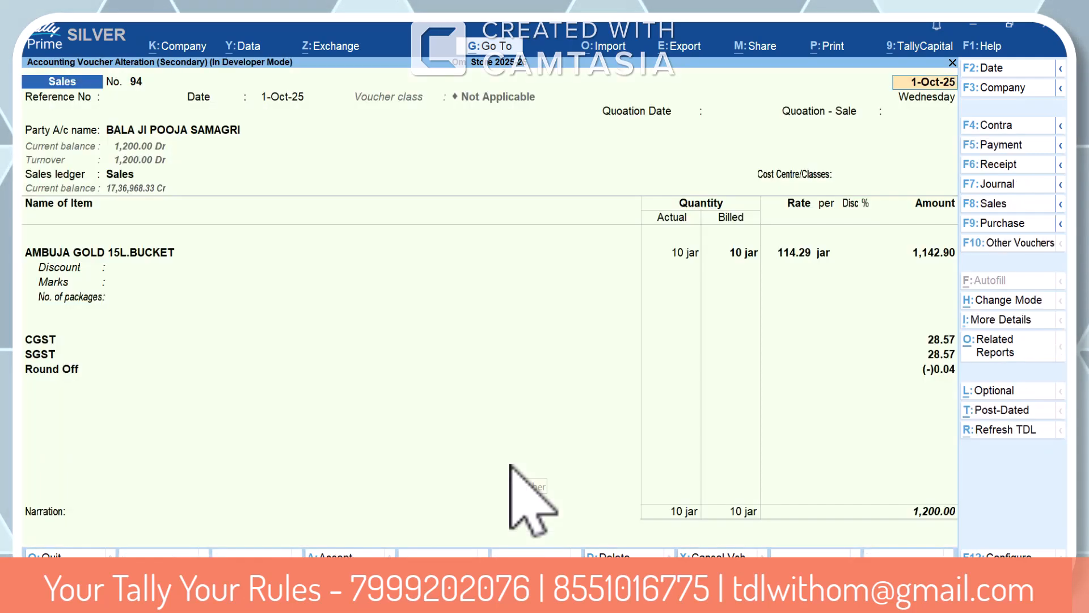
key(Return)
key(Return)
key(Return)
key(Return)
key(Return)
key(Return)
key(Return)
key(Return)
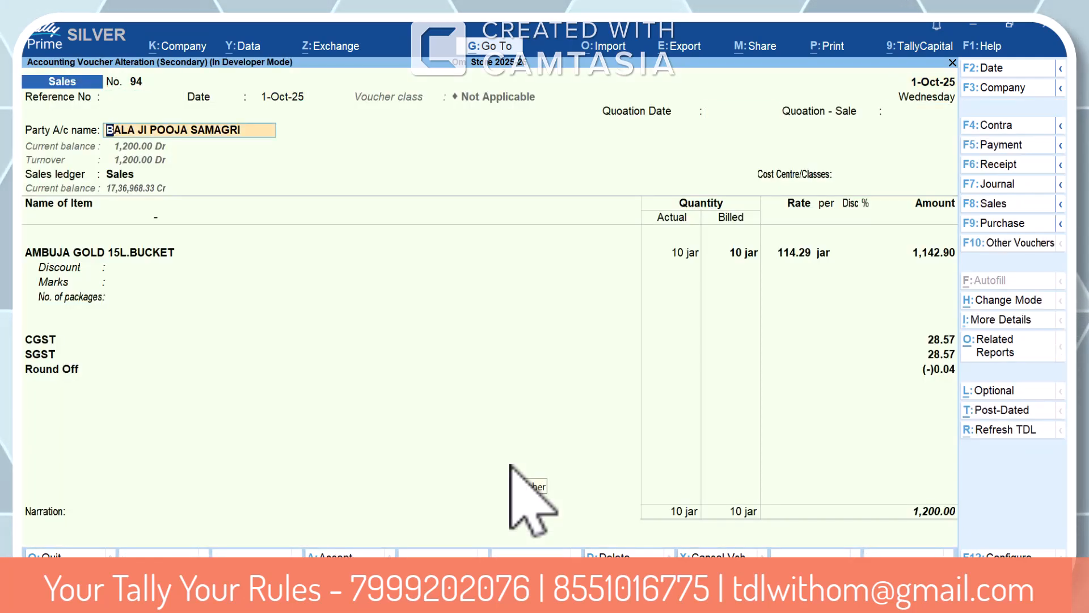
key(Return)
key(Return)
key(Return)
key(Return)
key(Return)
key(Return)
key(Return)
key(Return)
key(Return)
key(Return)
key(Return)
key(Return)
key(Return)
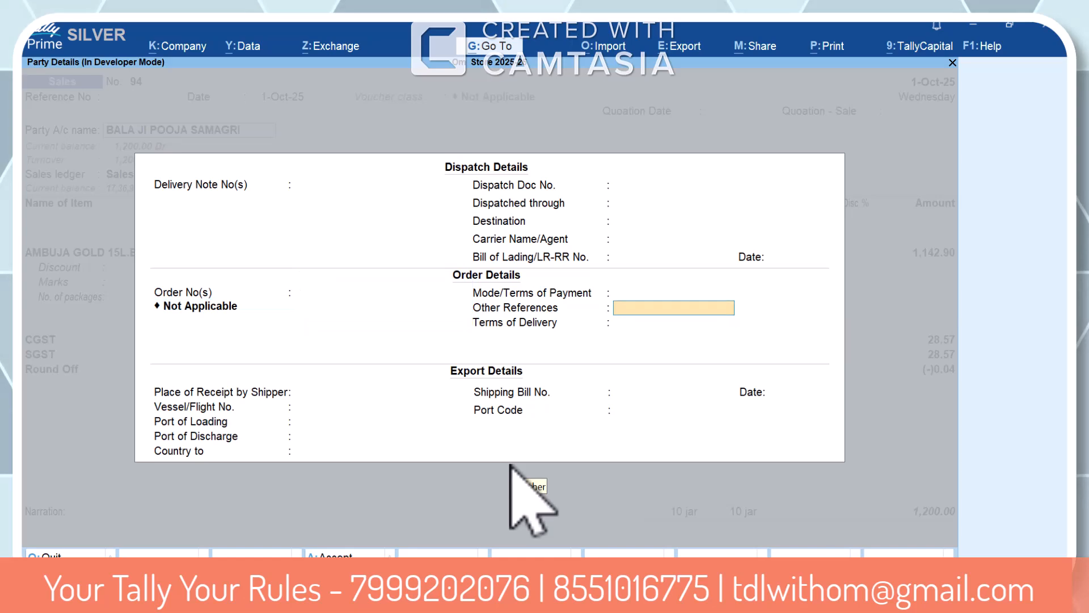
key(Return)
key(Return)
key(Return)
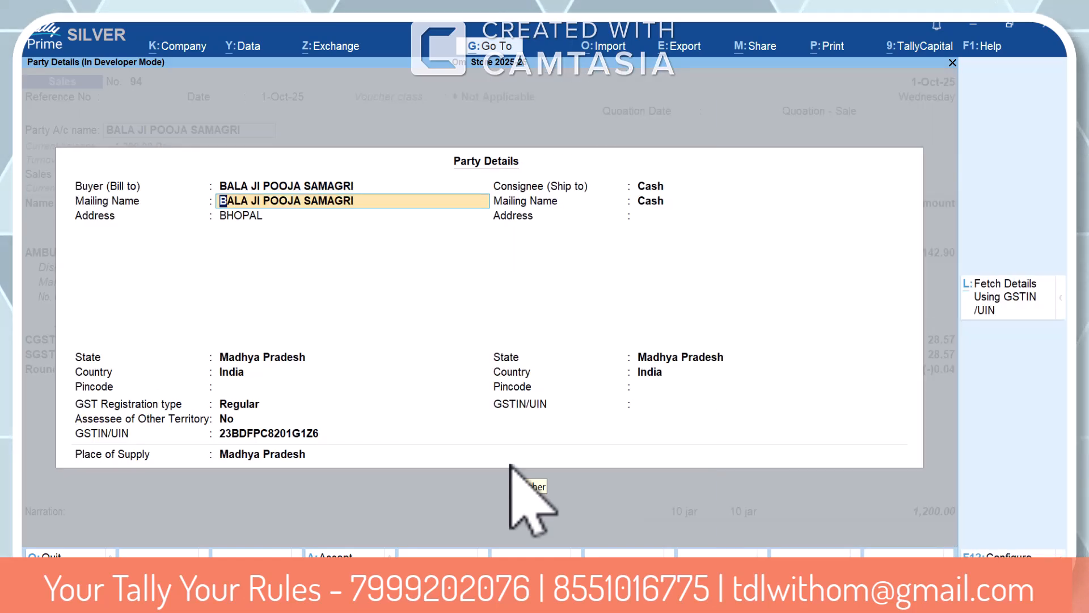
Step: Compare the buyer and consignee details of the Bala Ji Pooja Samagri voucher, and quit it without saving
key(Return)
key(BackSpace)
key(BackSpace)
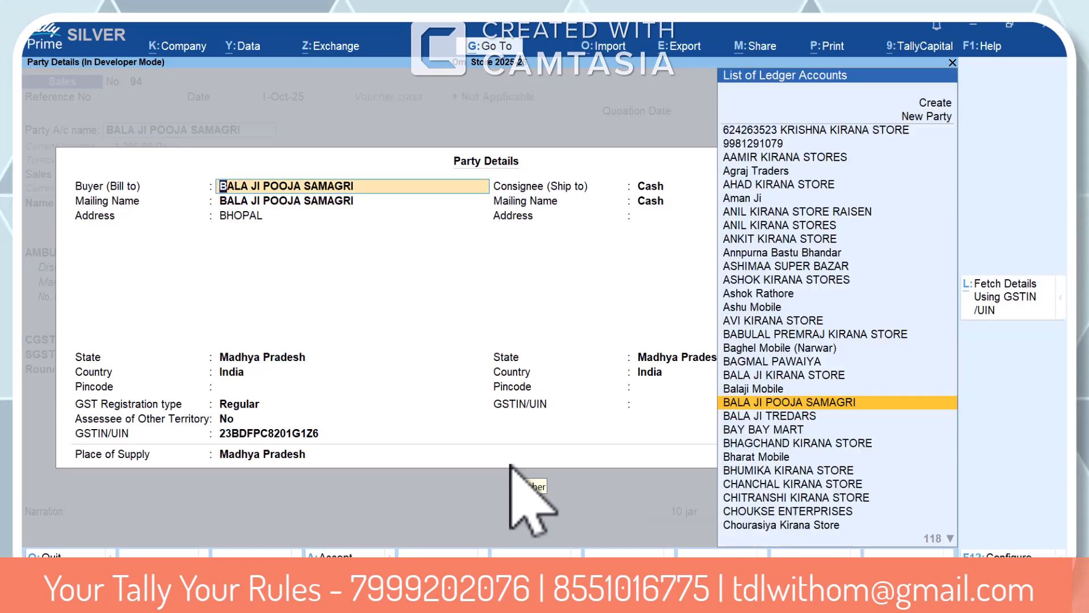
key(Return)
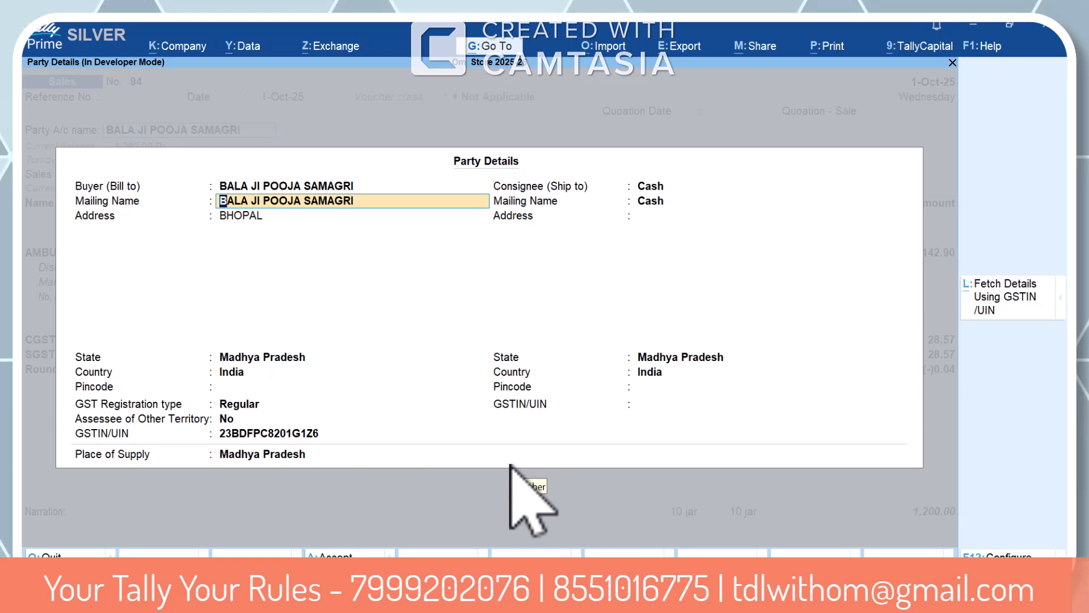
key(Return)
key(BackSpace)
key(BackSpace)
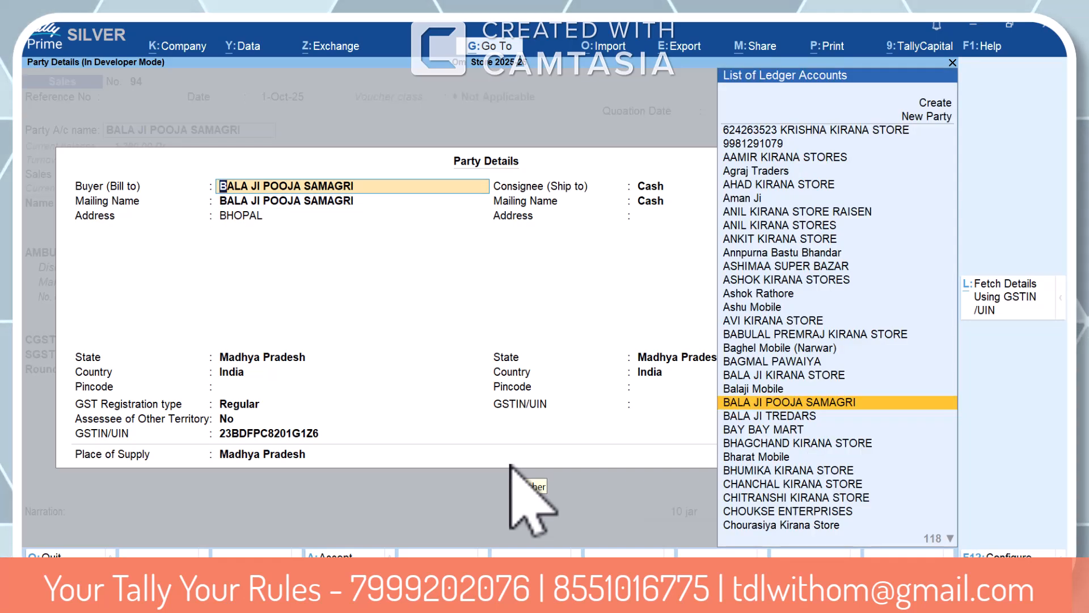
key(Return)
key(Return)
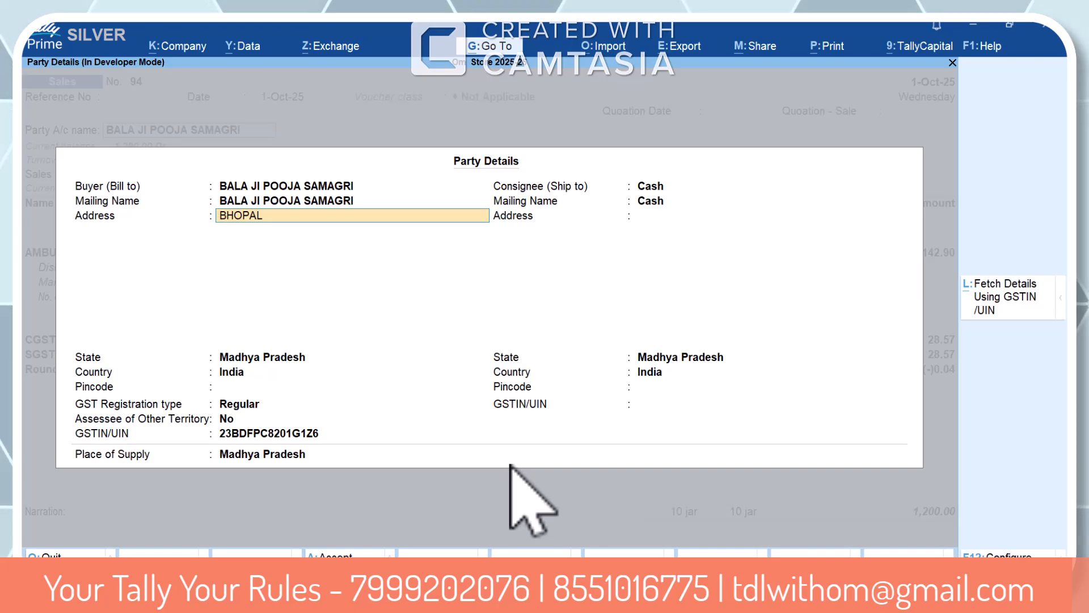
key(BackSpace)
key(Escape)
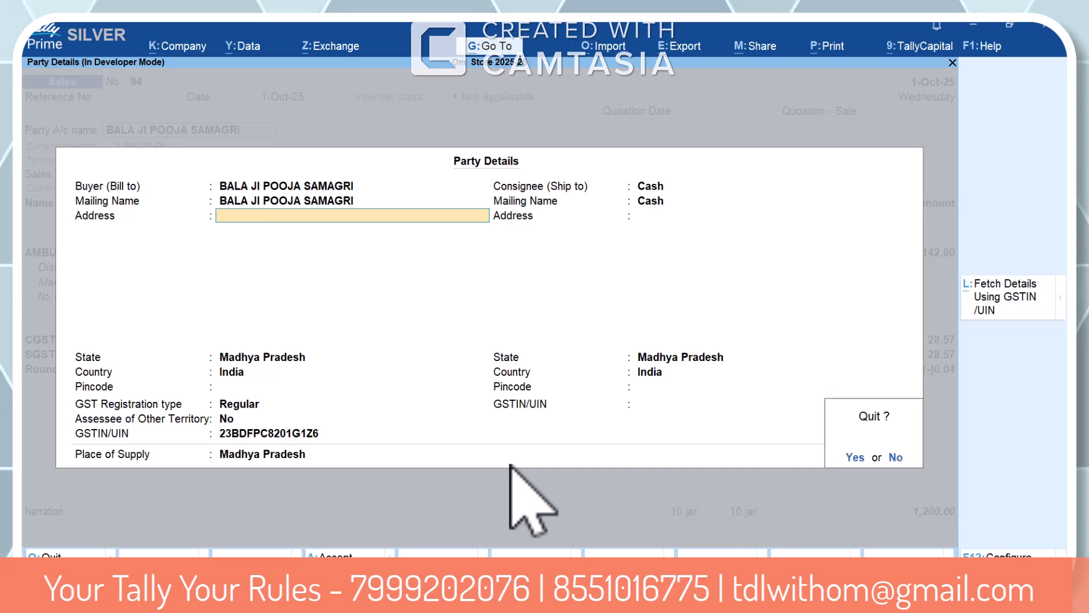
key(y)
key(Escape)
key(y)
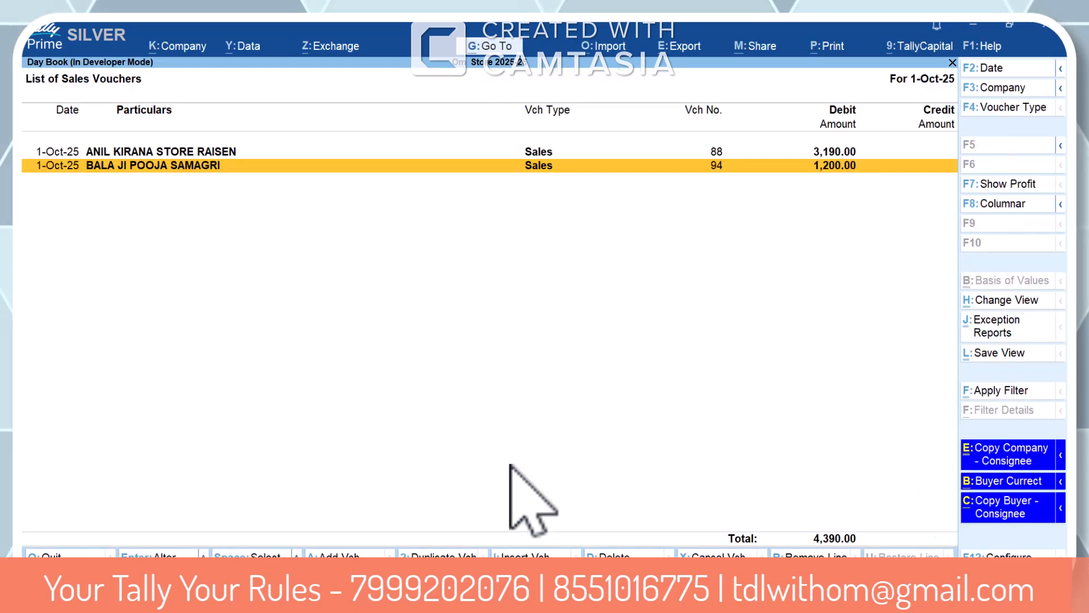
Step: Select the Bala Ji Pooja Samagri sales voucher and copy its buyer details to the consignee with Copy Buyer - Consignee
key(Up)
key(Down)
key(space)
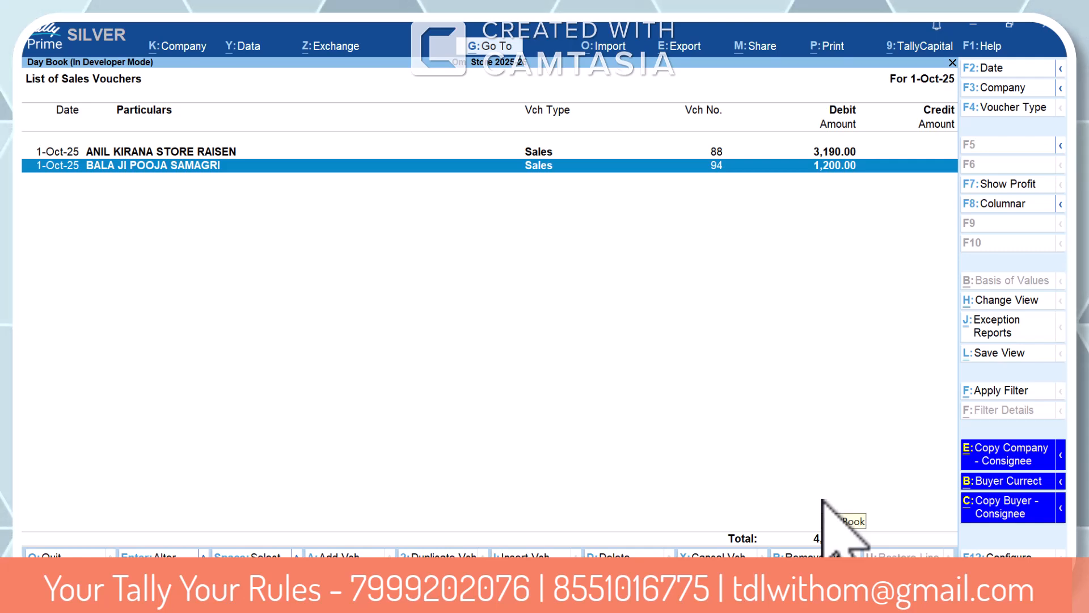
click(996, 518)
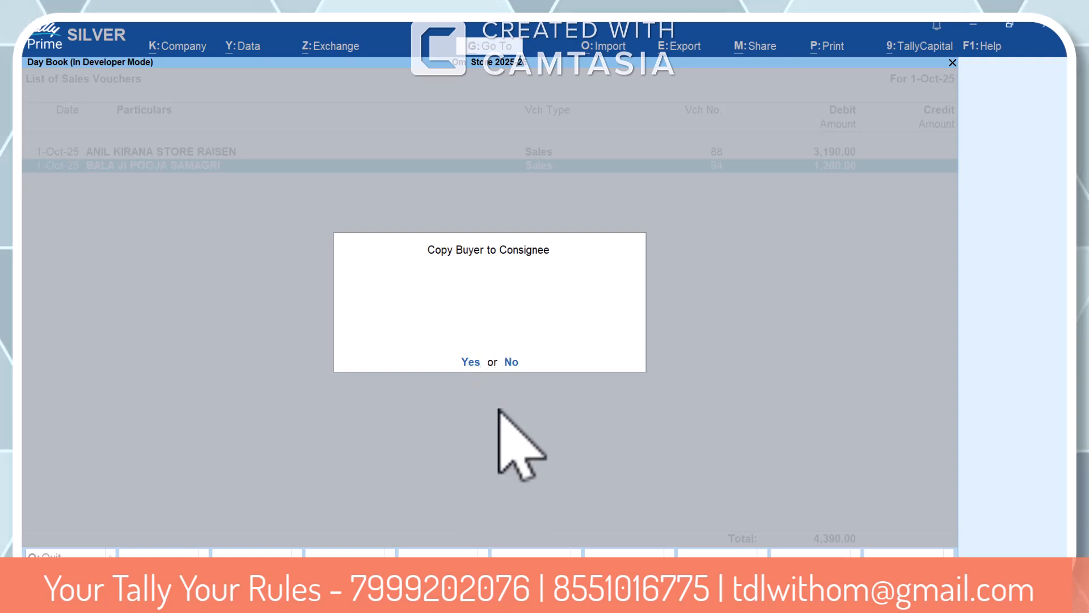
key(y)
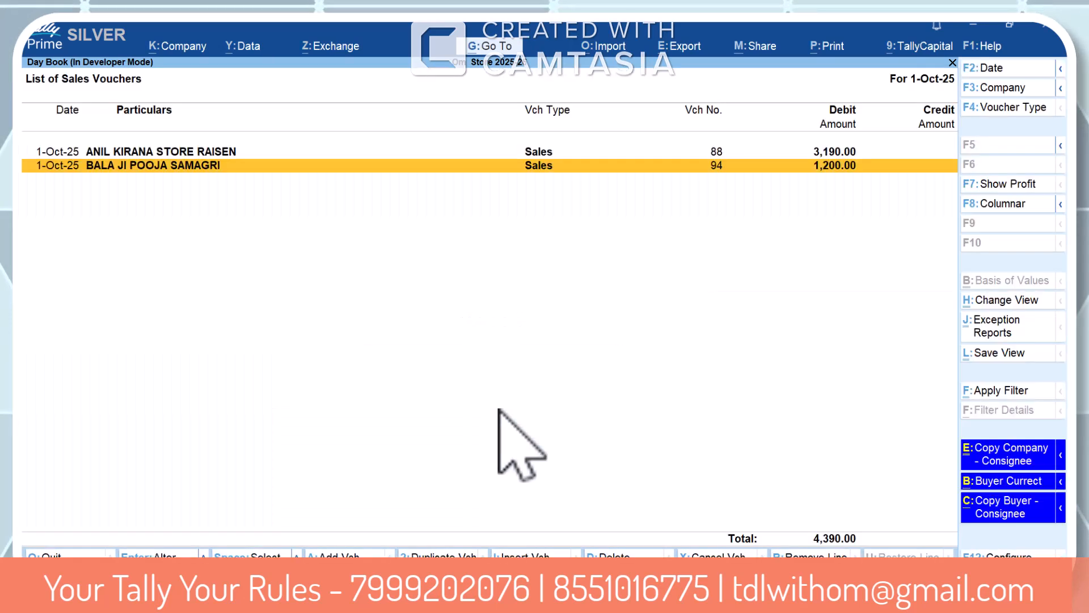
Step: Reopen the Bala Ji Pooja Samagri sales voucher and advance to its party details to check the consignee
key(Return)
key(Return)
key(Return)
key(Return)
key(Return)
key(Return)
key(Return)
key(Return)
key(Return)
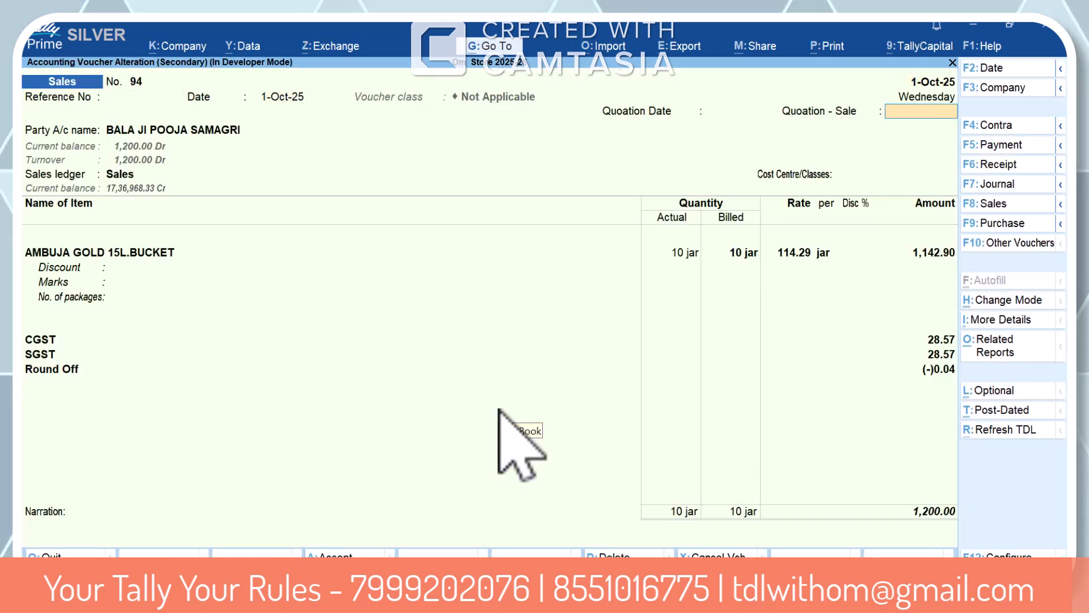
key(Return)
key(Return)
key(Return)
key(Return)
key(Return)
key(Return)
key(Return)
key(Return)
key(Return)
key(Return)
key(Return)
key(Return)
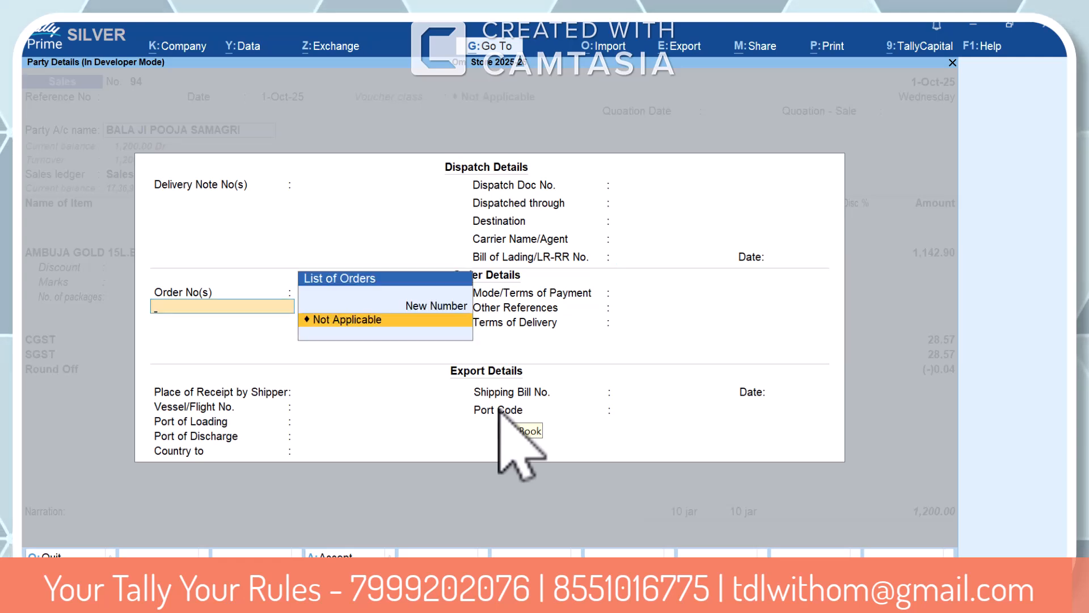
key(Return)
key(Return)
key(Return)
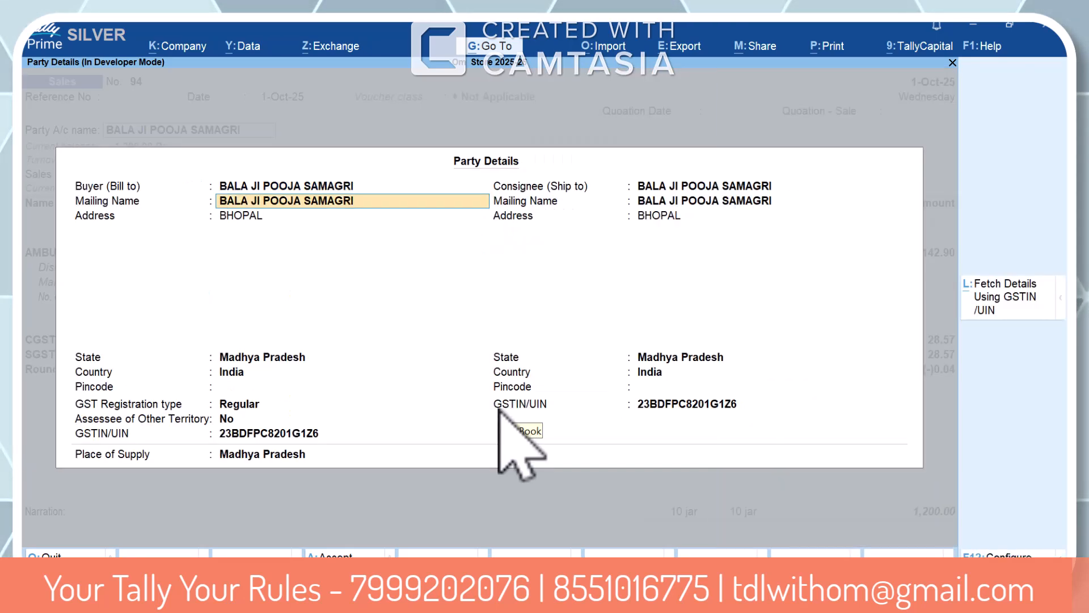
Step: Return to the voucher's party account and advance again through the dispatch, order and export details to recheck the buyer and consignee details
key(BackSpace)
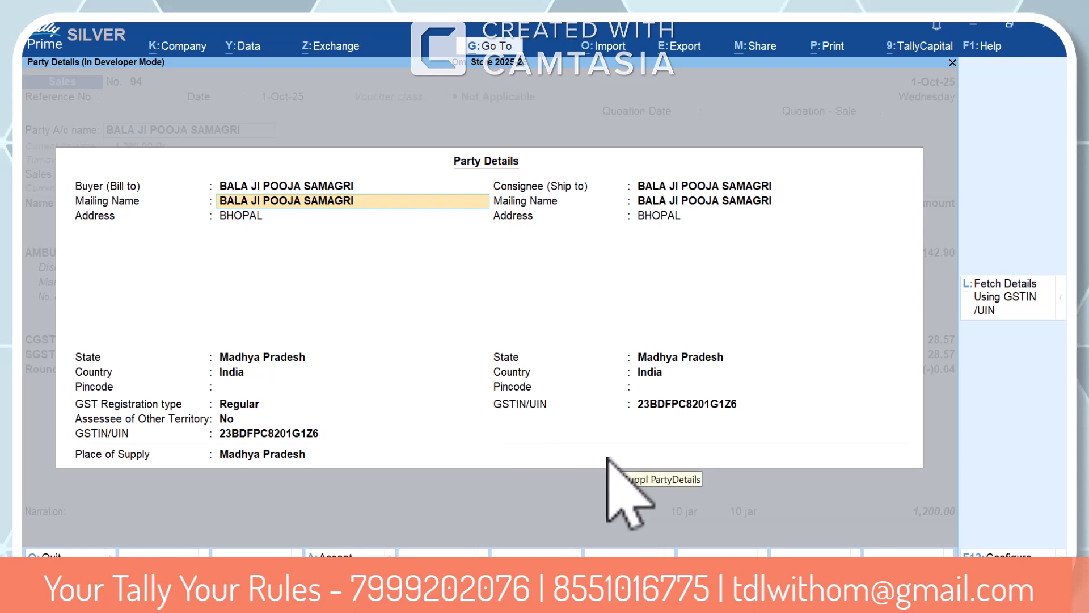
key(Escape)
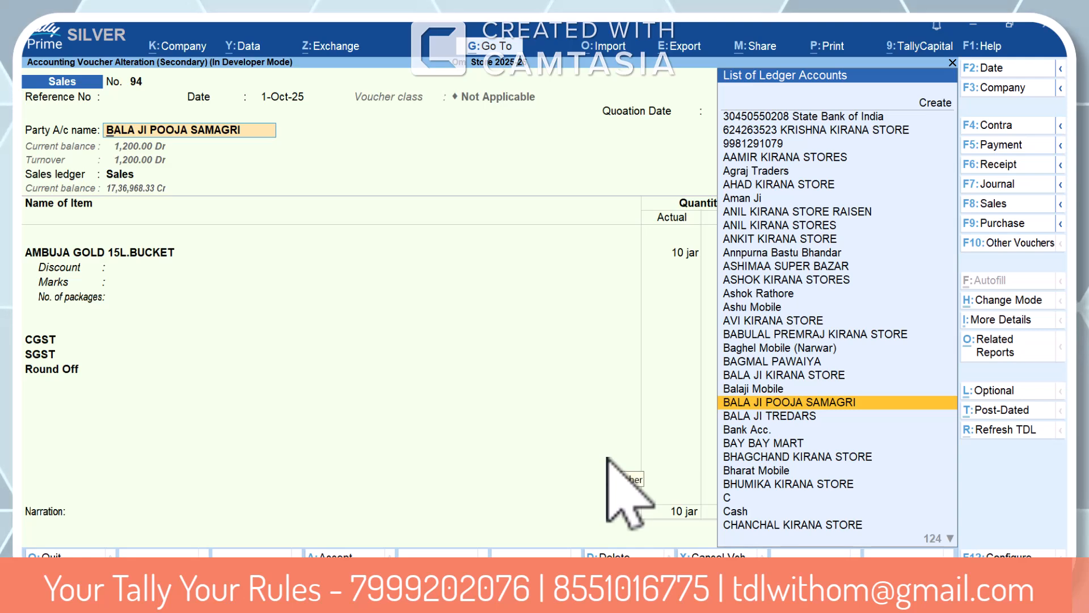
key(Return)
key(Return)
key(Return)
key(Return)
text(A)
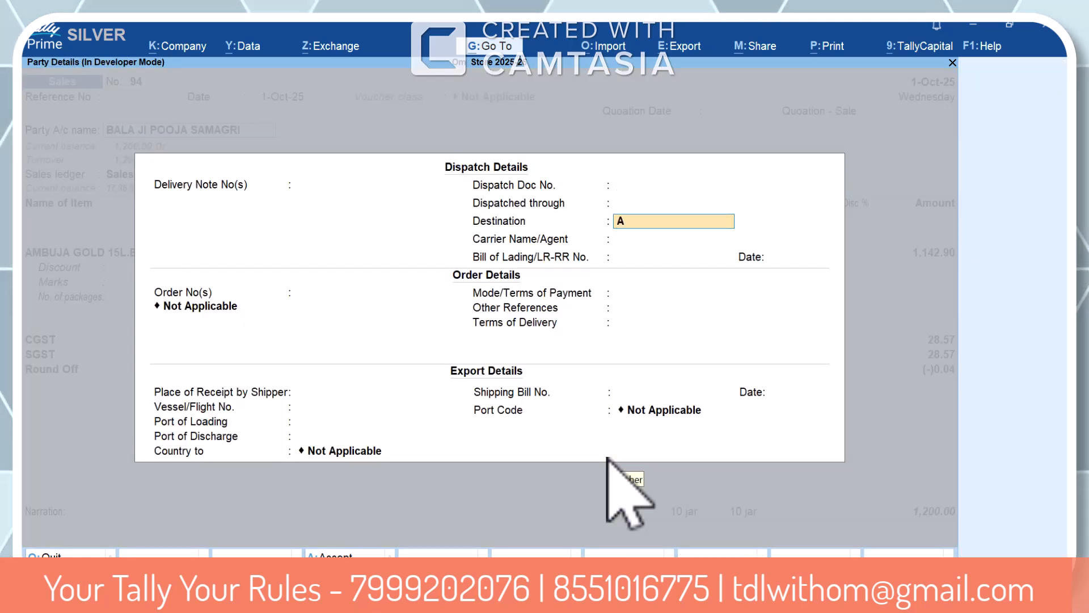
key(BackSpace)
key(Return)
key(Return)
key(Return)
key(Return)
key(Return)
key(Return)
key(Return)
key(Return)
key(Return)
key(Return)
key(Return)
key(Return)
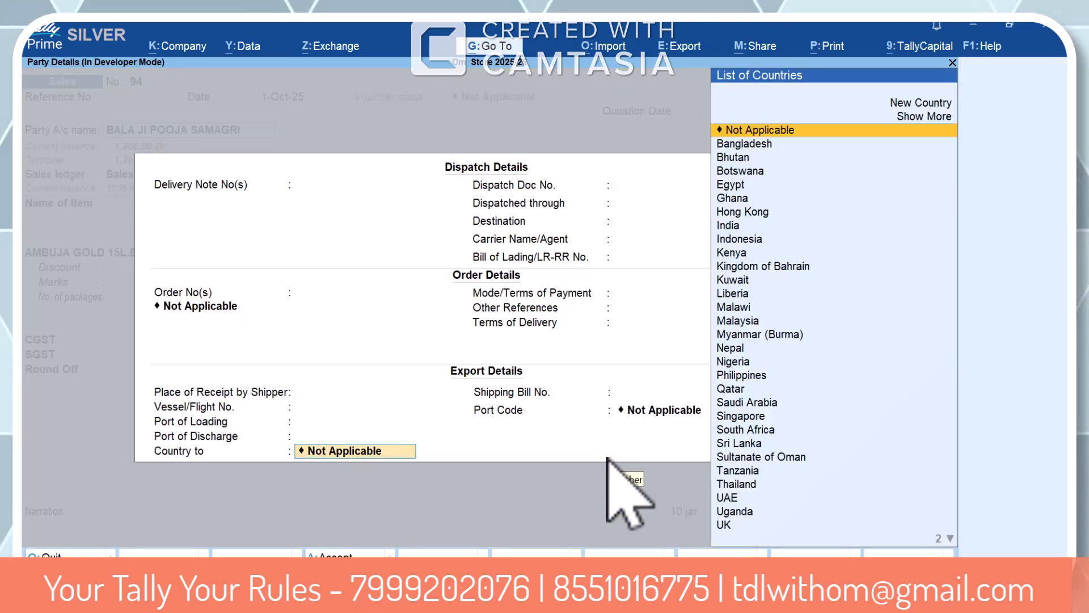
key(Return)
key(Return)
key(Return)
key(Return)
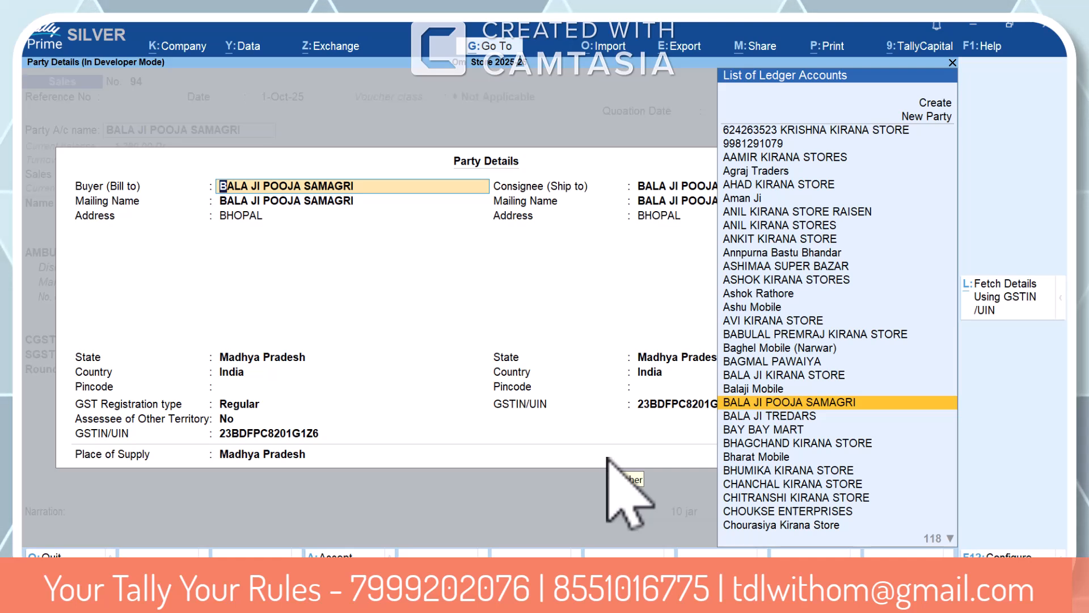
key(Return)
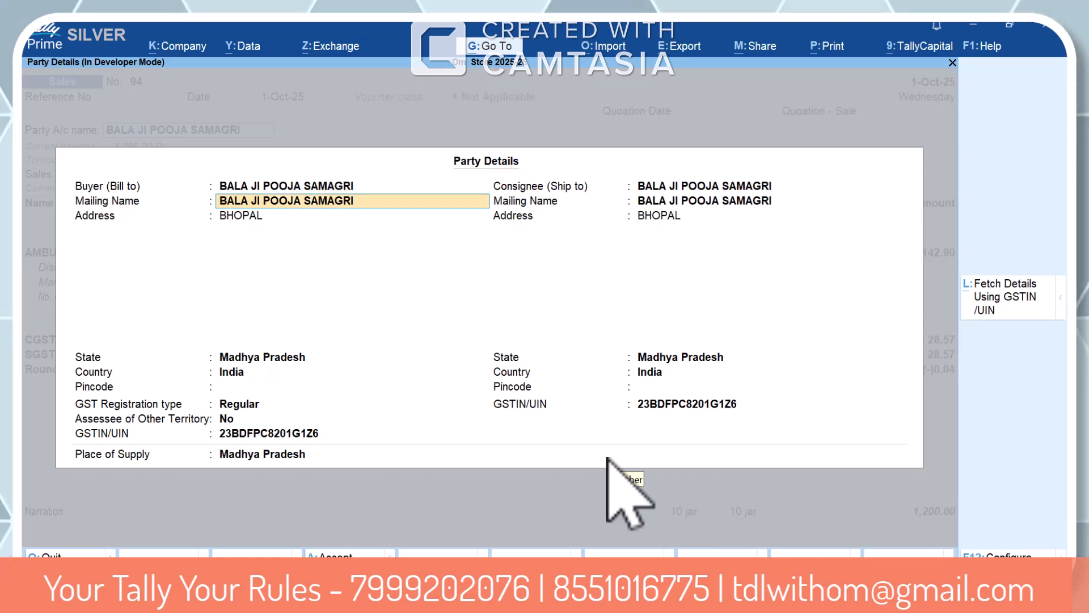
Step: Quit the party details and the Bala Ji Pooja Samagri voucher without saving, returning to the list of sales vouchers
key(BackSpace)
key(Escape)
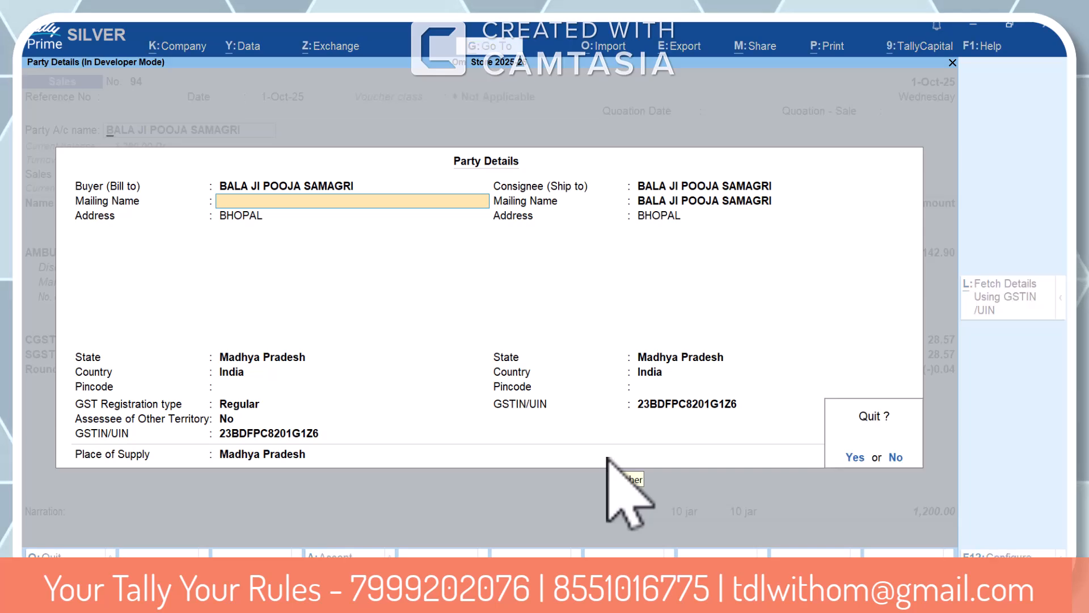
key(y)
key(Escape)
key(y)
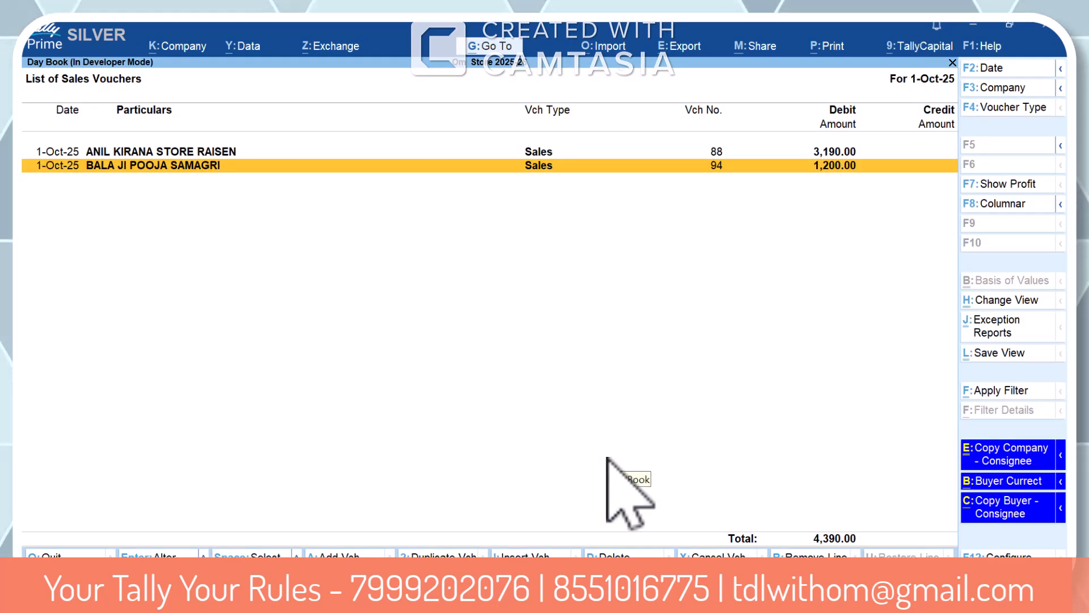